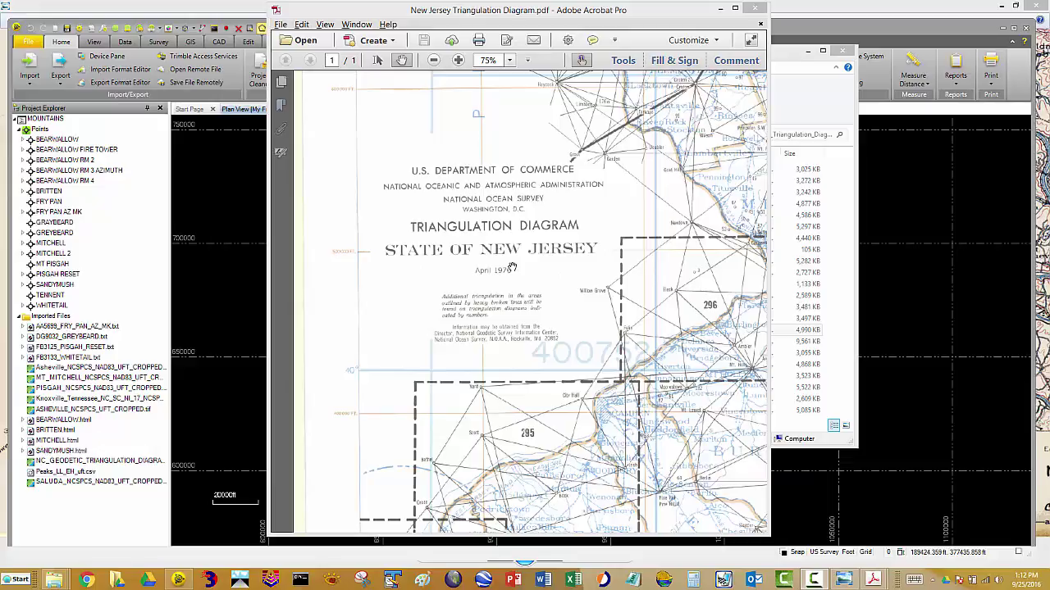
Step: Pan the New Jersey diagram from the title block south past sheets 295, 294 and 1218 to Cape May
{"action": "left_click_drag", "start_coordinate": [404, 197], "coordinate": [460, 402]}
{"action": "left_click_drag", "start_coordinate": [548, 209], "coordinate": [496, 312]}
{"action": "left_click_drag", "start_coordinate": [540, 400], "coordinate": [535, 188]}
{"action": "left_click_drag", "start_coordinate": [498, 409], "coordinate": [500, 304]}
{"action": "left_click_drag", "start_coordinate": [500, 443], "coordinate": [503, 279]}
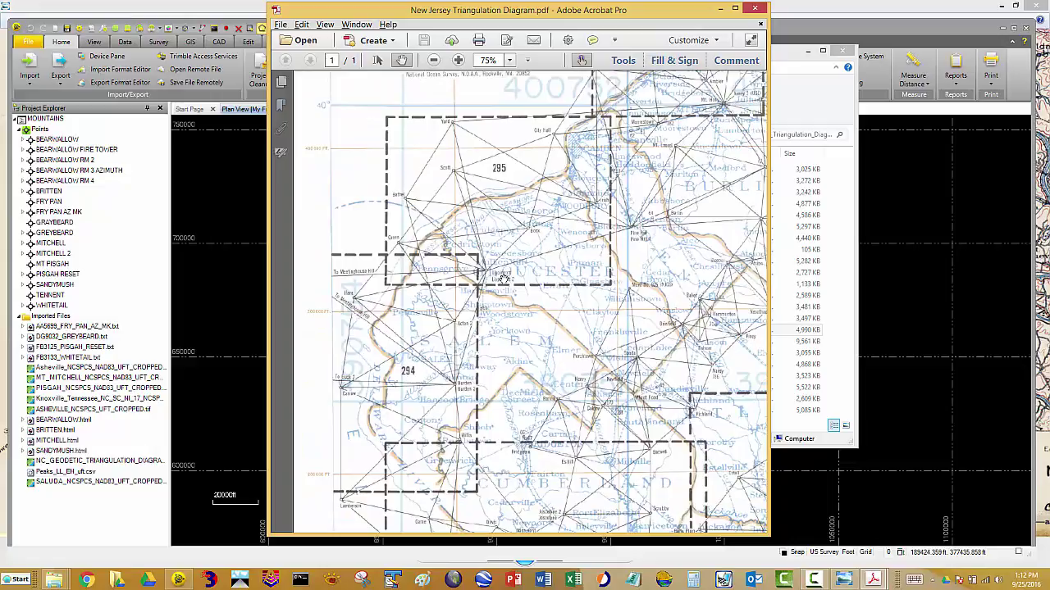
{"action": "left_click_drag", "start_coordinate": [510, 390], "coordinate": [500, 176]}
{"action": "left_click_drag", "start_coordinate": [485, 372], "coordinate": [510, 253]}
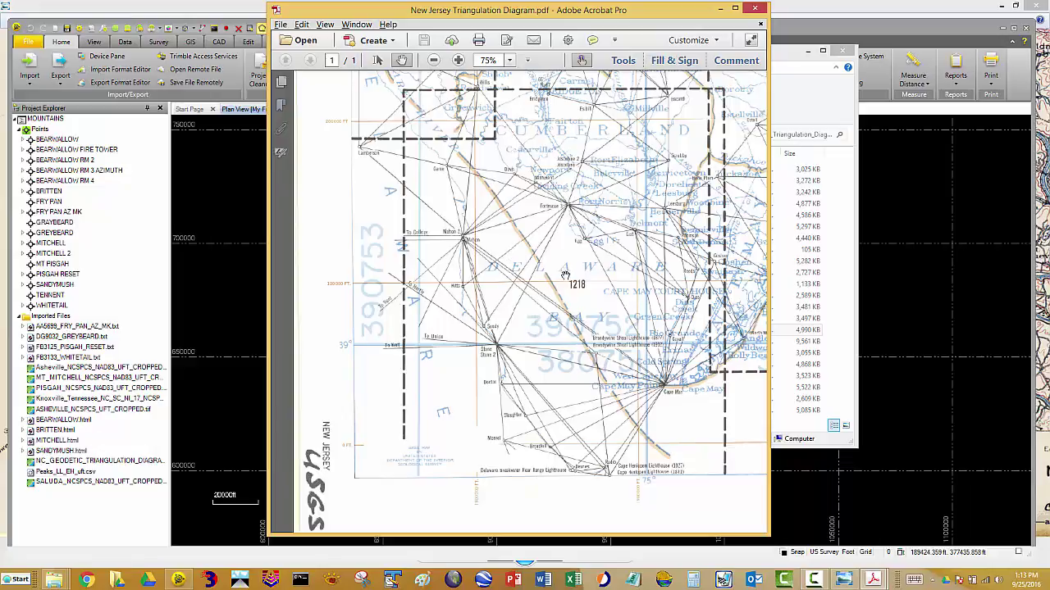
Step: Pan around the Cape May coastline and southern tip, then head back up toward the title block
{"action": "left_click_drag", "start_coordinate": [578, 283], "coordinate": [446, 342]}
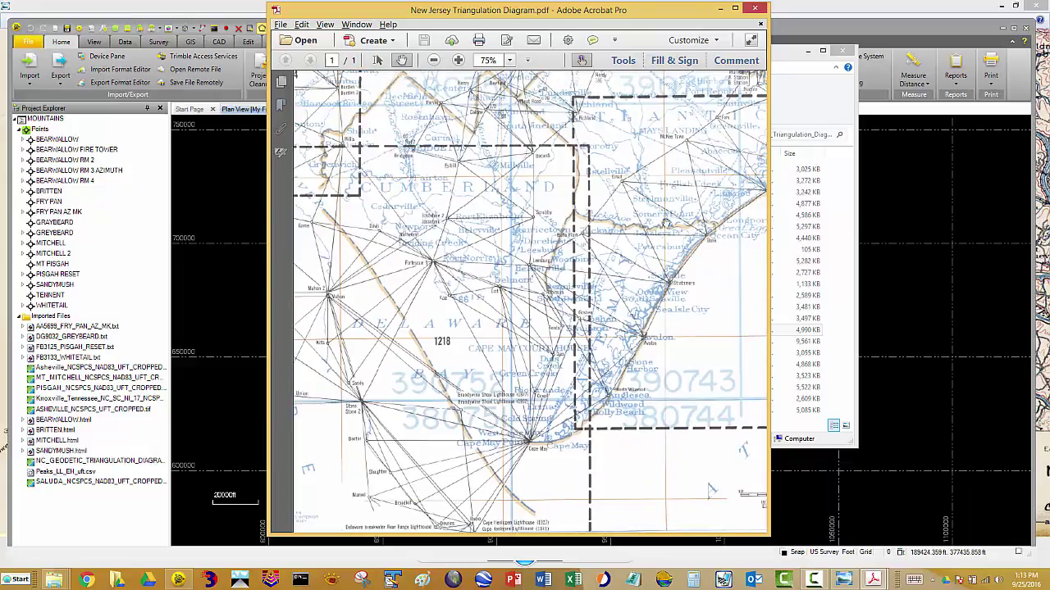
{"action": "left_click_drag", "start_coordinate": [624, 301], "coordinate": [672, 281]}
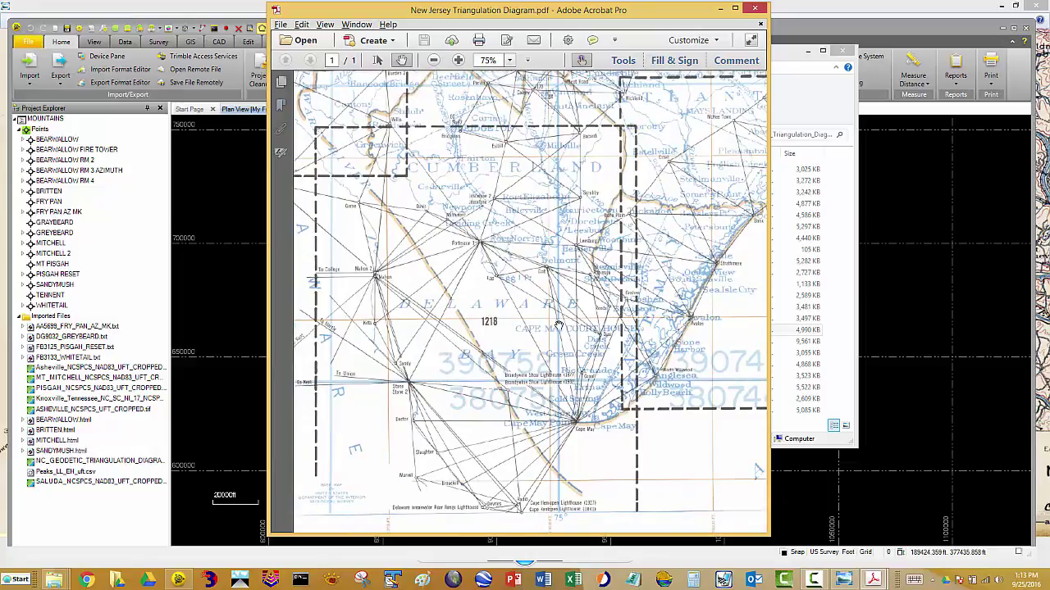
{"action": "left_click_drag", "start_coordinate": [549, 326], "coordinate": [581, 273]}
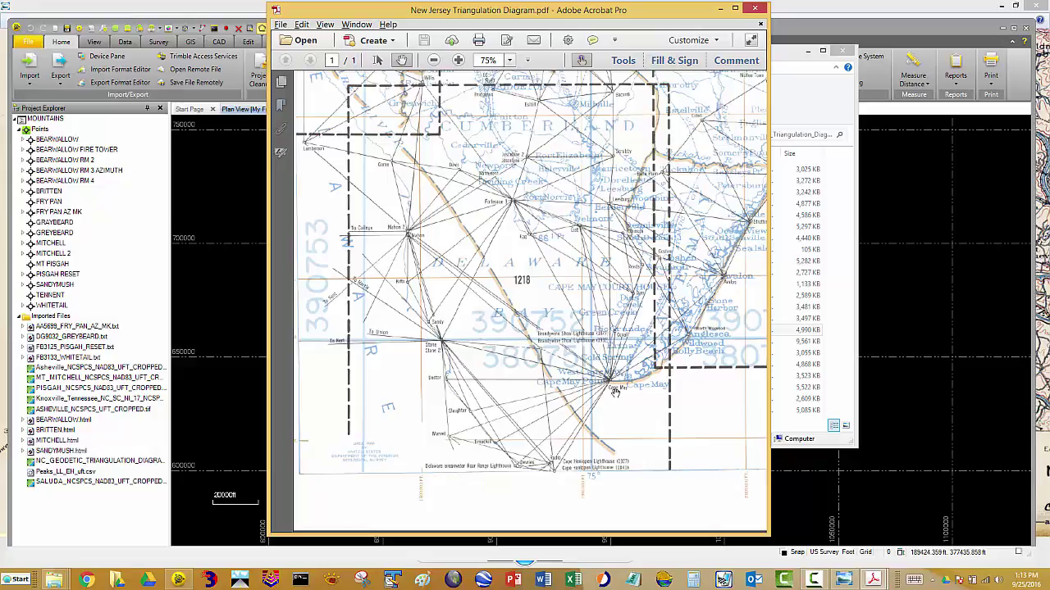
{"action": "mouse_move", "coordinate": [584, 317]}
{"action": "left_mouse_down"}
{"action": "mouse_move", "coordinate": [543, 317]}
{"action": "mouse_move", "coordinate": [582, 317]}
{"action": "left_mouse_up"}
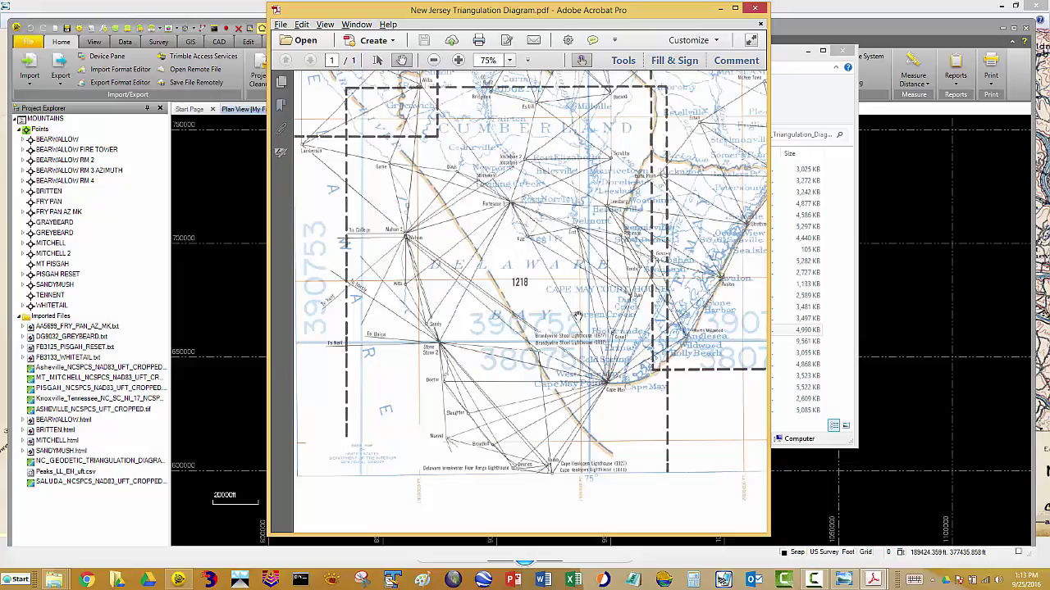
{"action": "left_click_drag", "start_coordinate": [623, 343], "coordinate": [579, 377]}
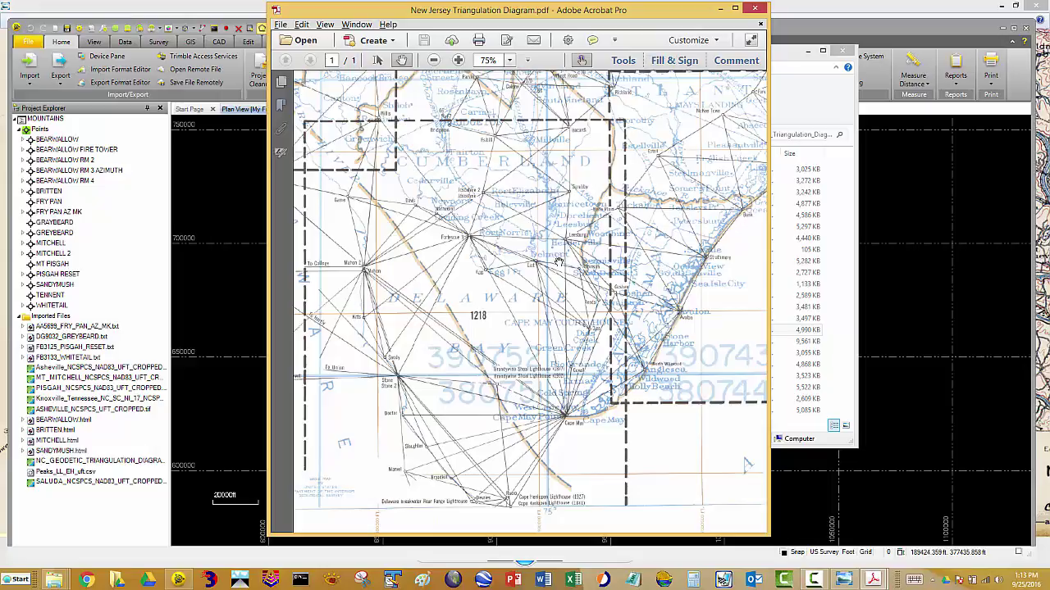
{"action": "left_click_drag", "start_coordinate": [561, 438], "coordinate": [575, 401]}
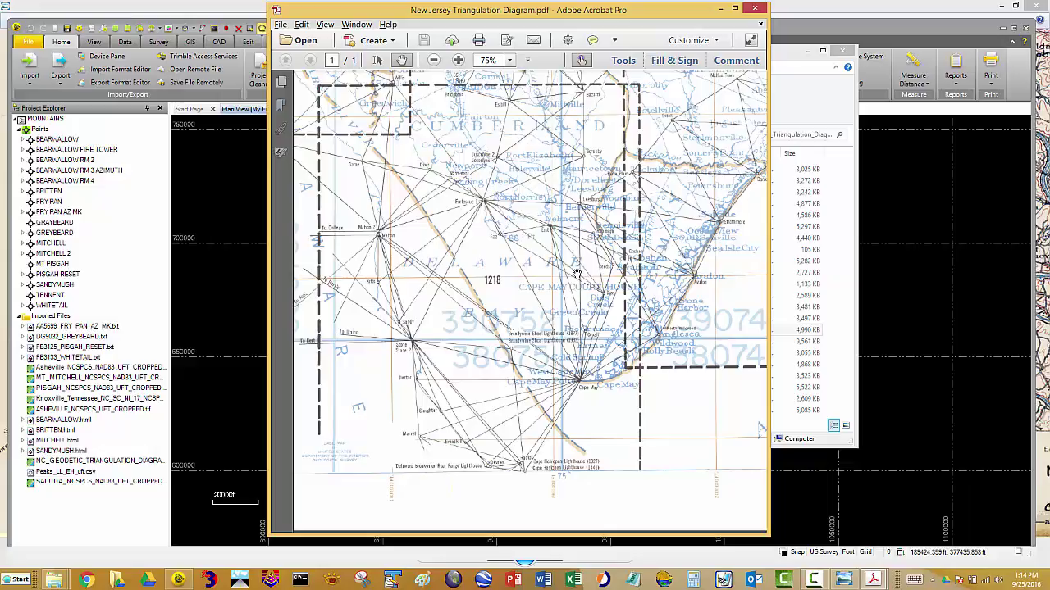
{"action": "left_click_drag", "start_coordinate": [594, 256], "coordinate": [540, 426]}
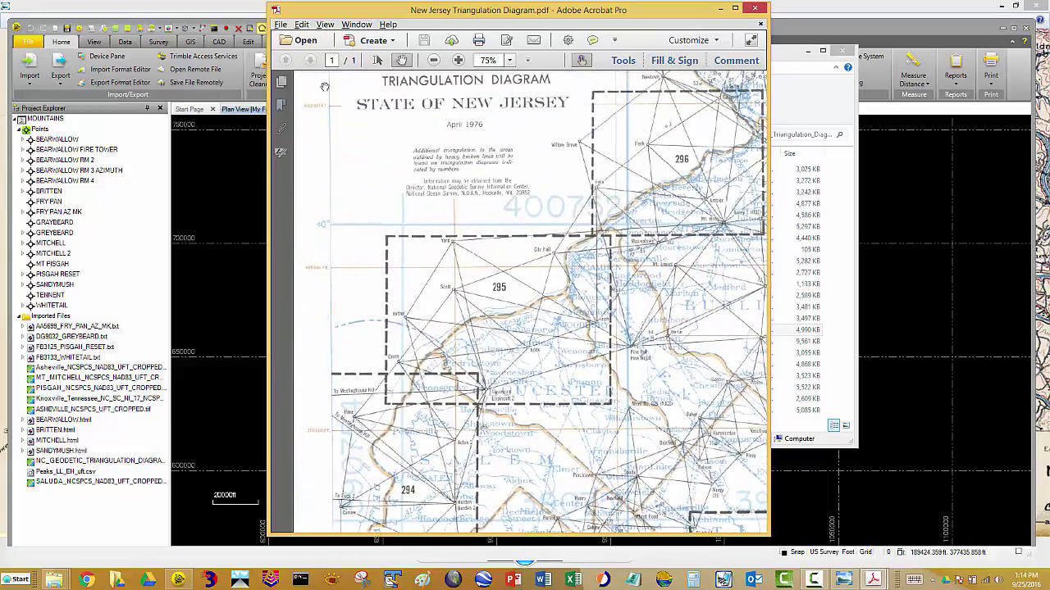
Step: Move the Acrobat window aside and bring up Global Mapper's start screen
{"action": "left_click_drag", "start_coordinate": [358, 14], "coordinate": [677, 20]}
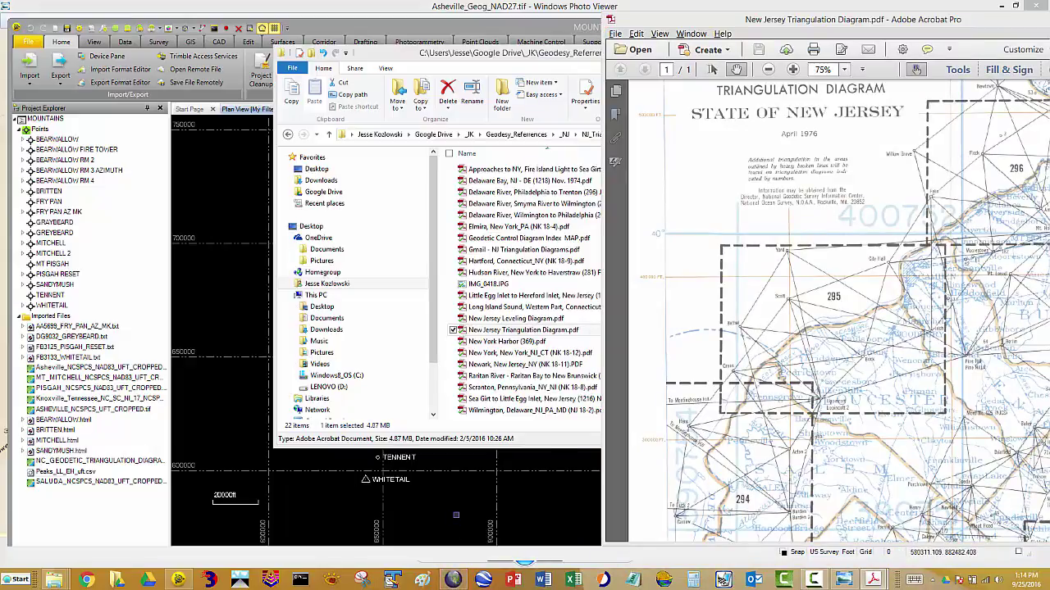
{"action": "left_click", "coordinate": [452, 580]}
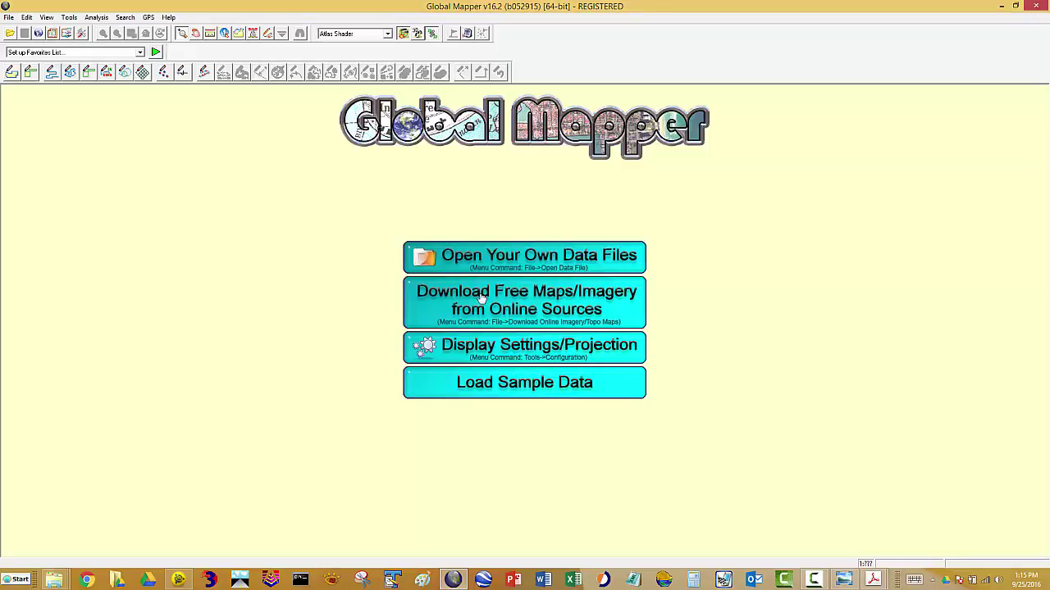
Step: Load New Jersey Triangulation Diagram.pdf through Open Your Own Data Files
{"action": "left_click", "coordinate": [469, 259]}
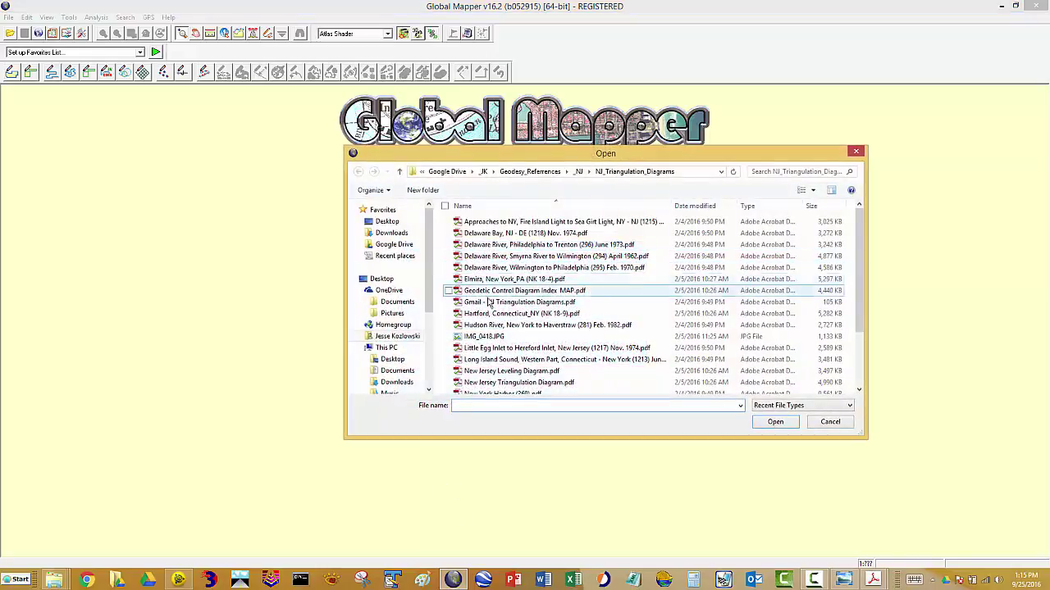
{"action": "left_click", "coordinate": [482, 383]}
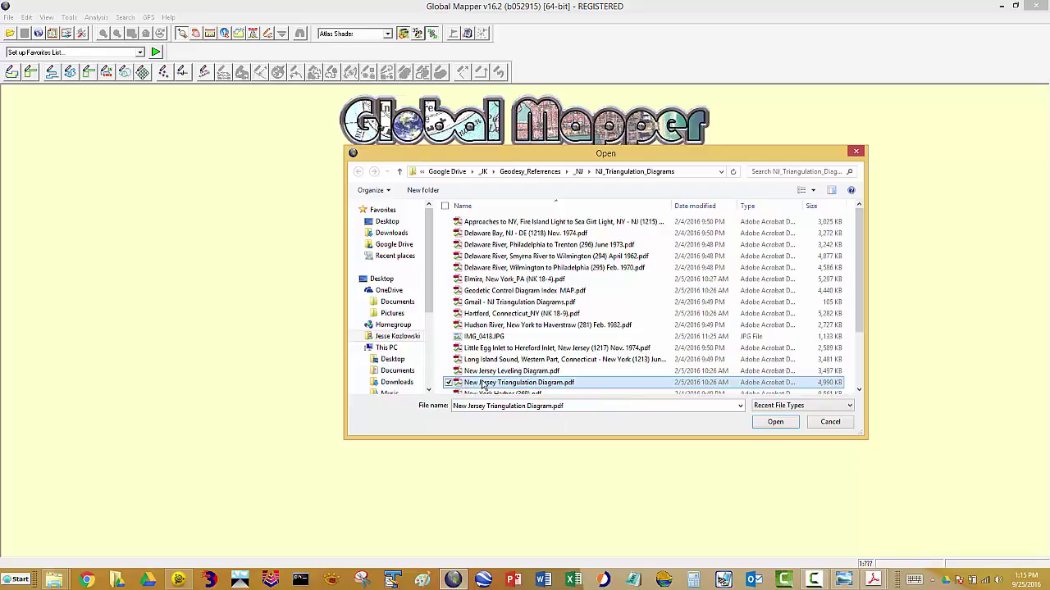
{"action": "left_click", "coordinate": [774, 423]}
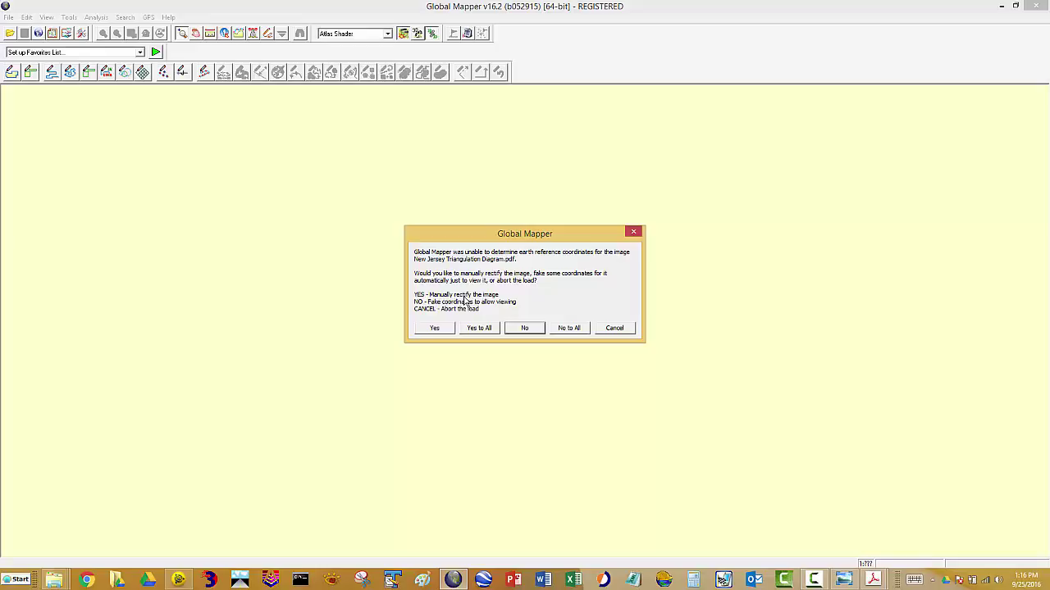
Step: Choose to rectify the diagram manually and dismiss the tip to reach the Image Rectifier
{"action": "left_click", "coordinate": [434, 330]}
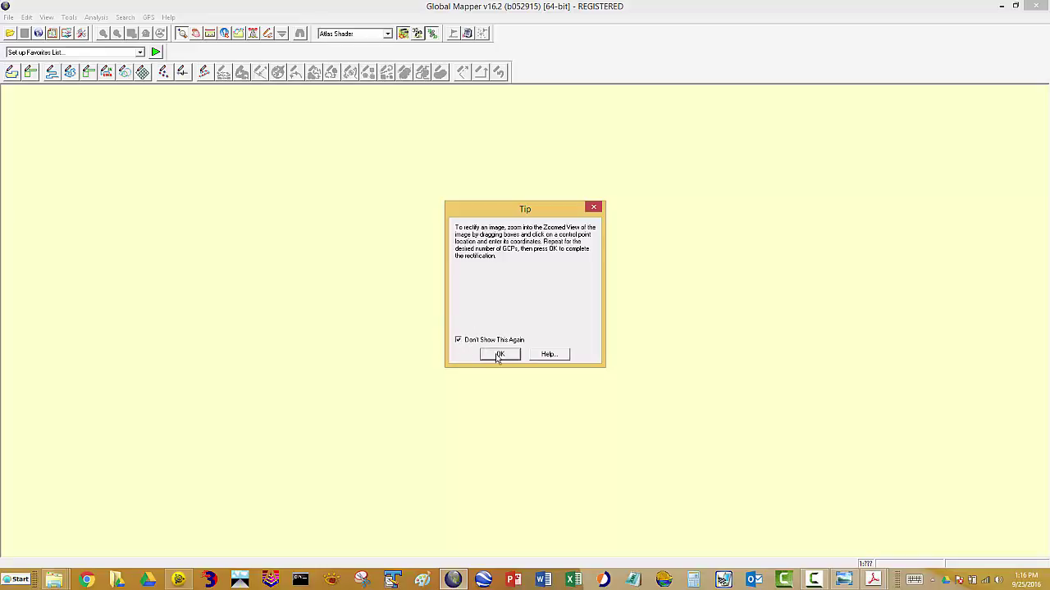
{"action": "left_click", "coordinate": [499, 354]}
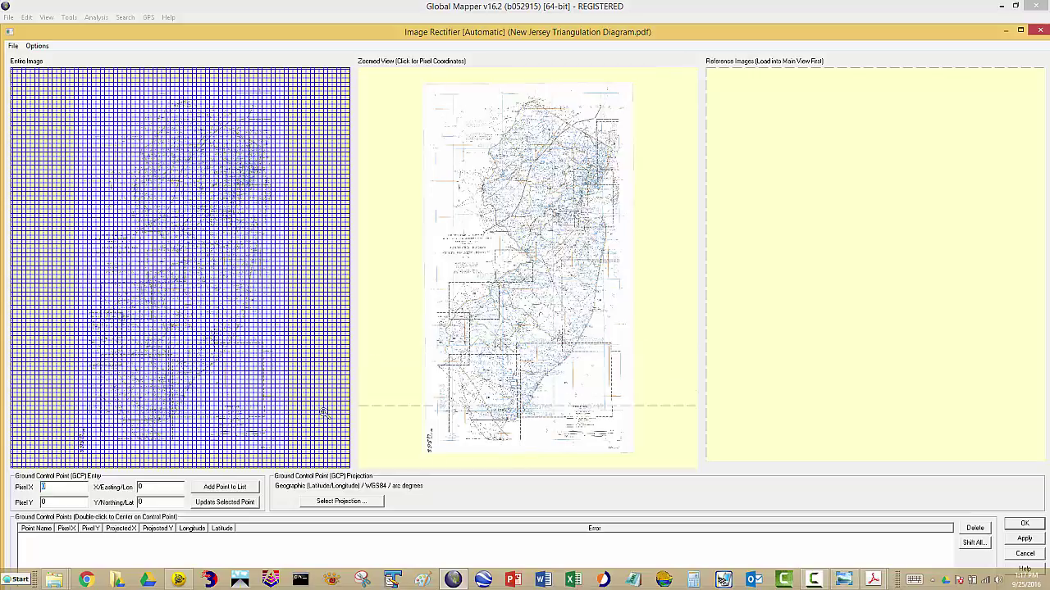
Step: Open the control point projection dialog and scroll through the Projection dropdown's choices
{"action": "left_click", "coordinate": [342, 501]}
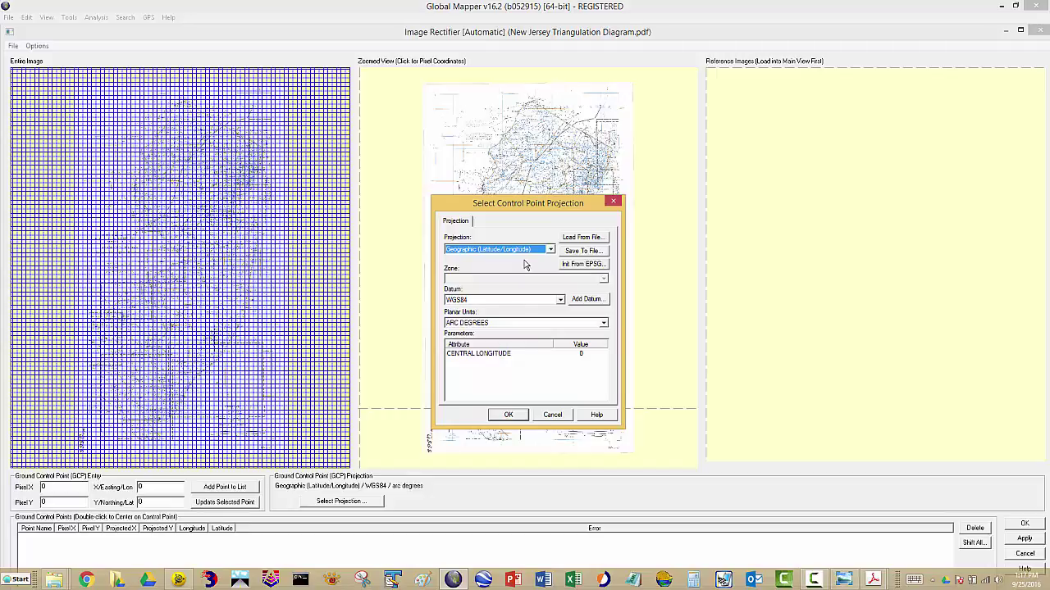
{"action": "key", "text": "s"}
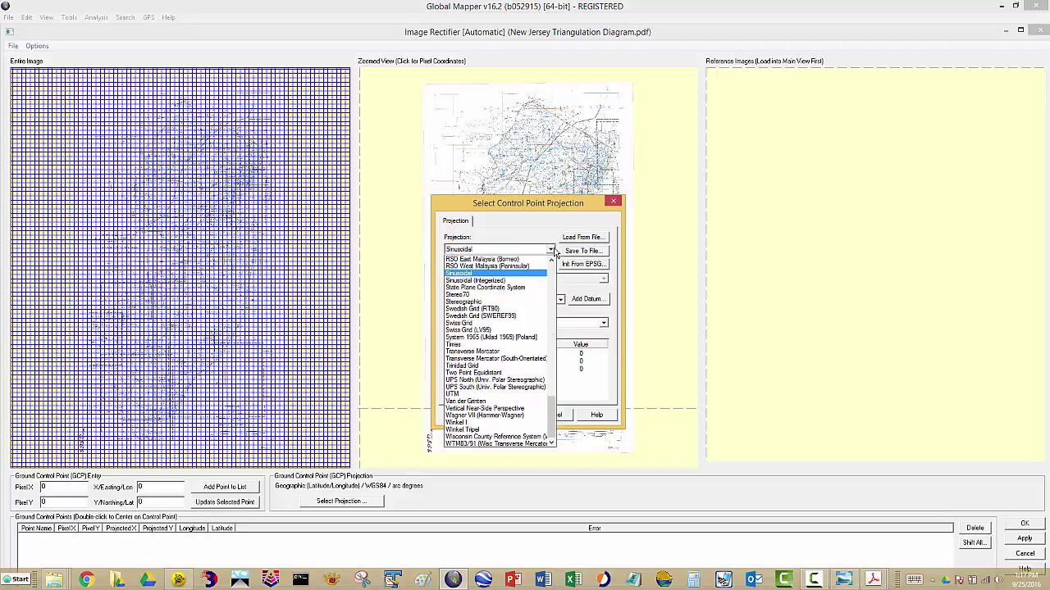
{"action": "left_click", "coordinate": [551, 250]}
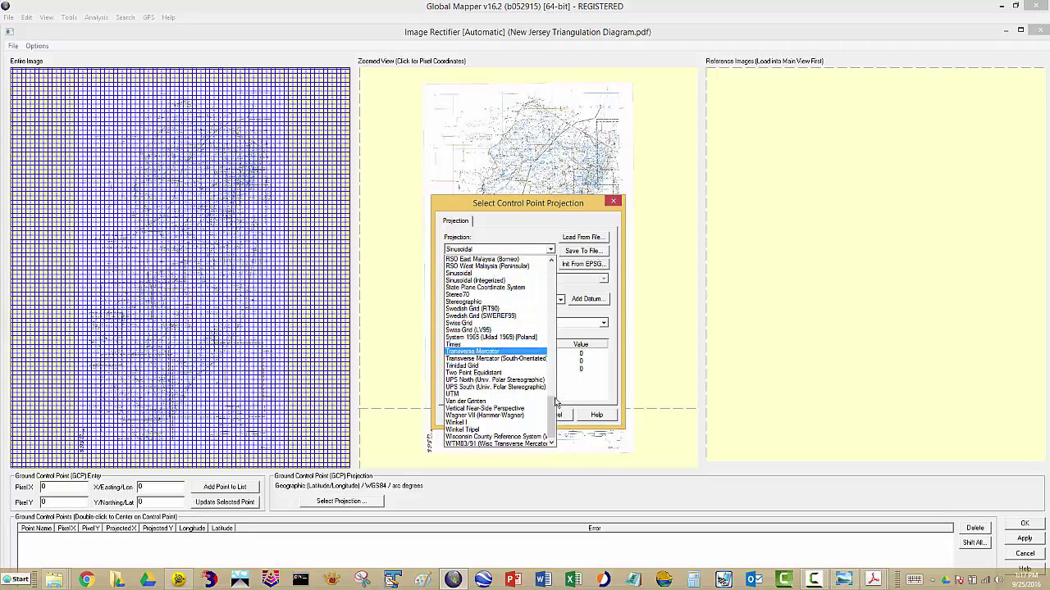
{"action": "left_click_drag", "start_coordinate": [556, 414], "coordinate": [548, 400]}
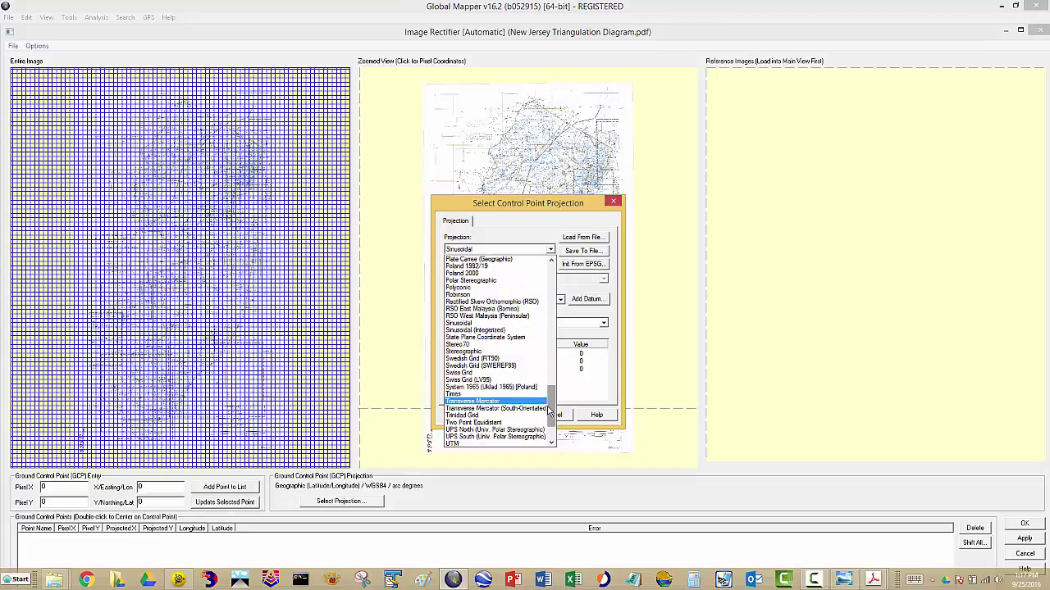
{"action": "left_click_drag", "start_coordinate": [551, 402], "coordinate": [555, 359]}
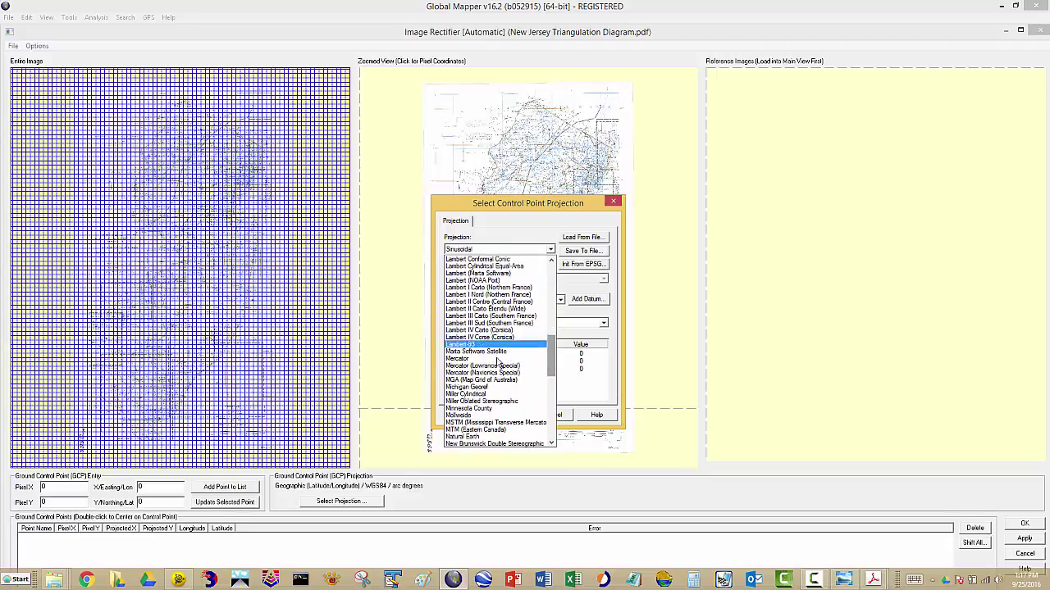
{"action": "scroll", "coordinate": [549, 365], "scroll_direction": "down", "scroll_amount": 7}
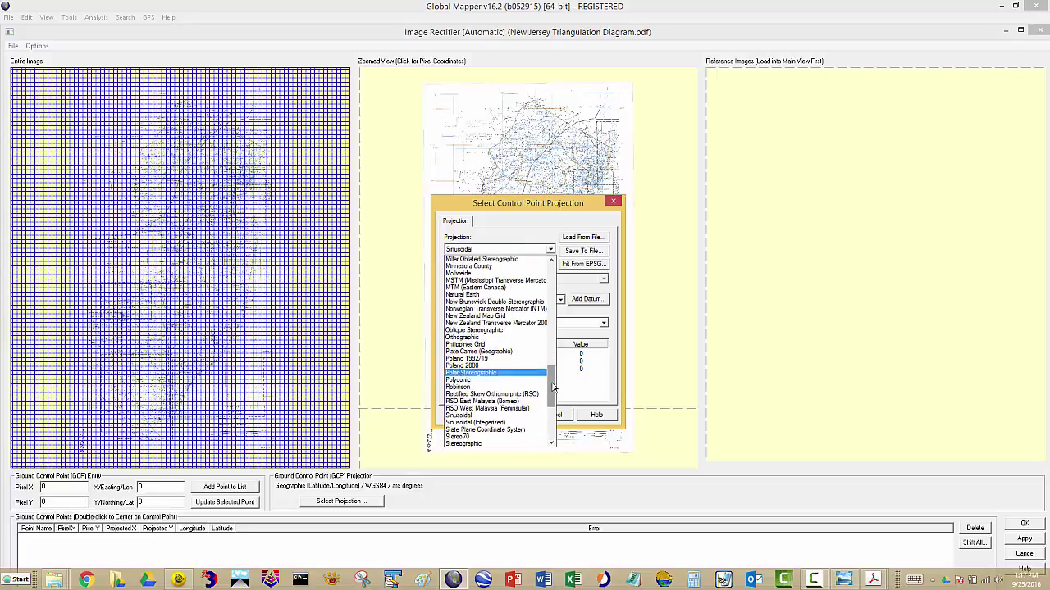
{"action": "left_click_drag", "start_coordinate": [554, 392], "coordinate": [554, 326]}
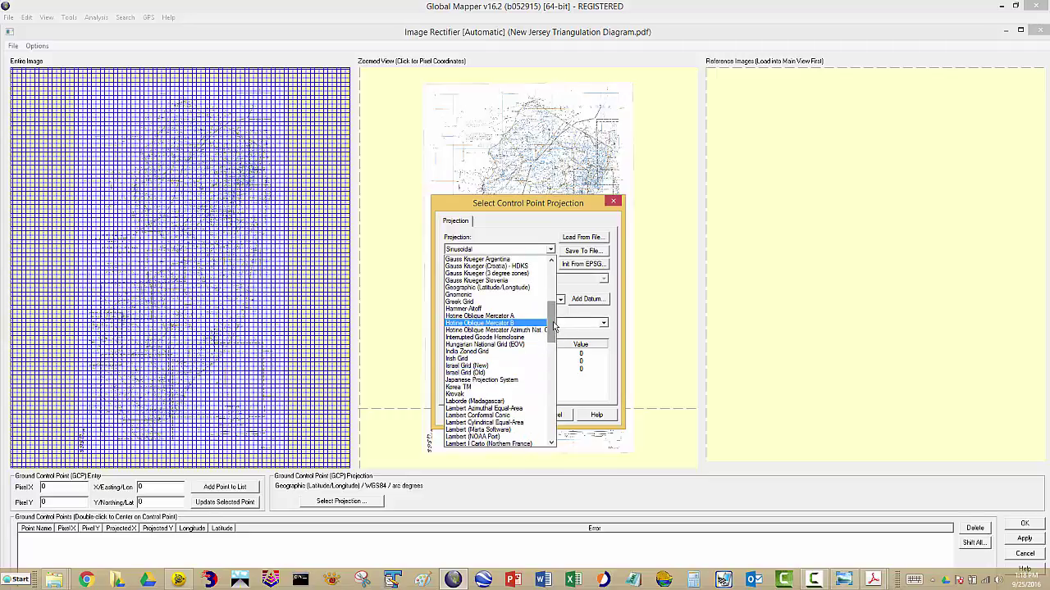
{"action": "left_click_drag", "start_coordinate": [551, 324], "coordinate": [552, 369]}
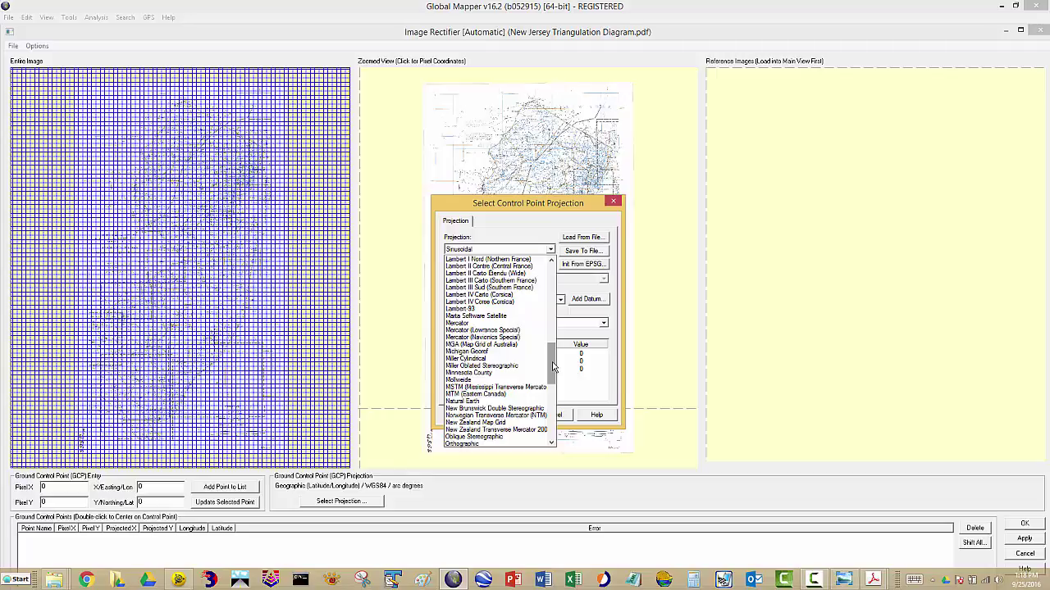
{"action": "left_click_drag", "start_coordinate": [553, 366], "coordinate": [553, 414]}
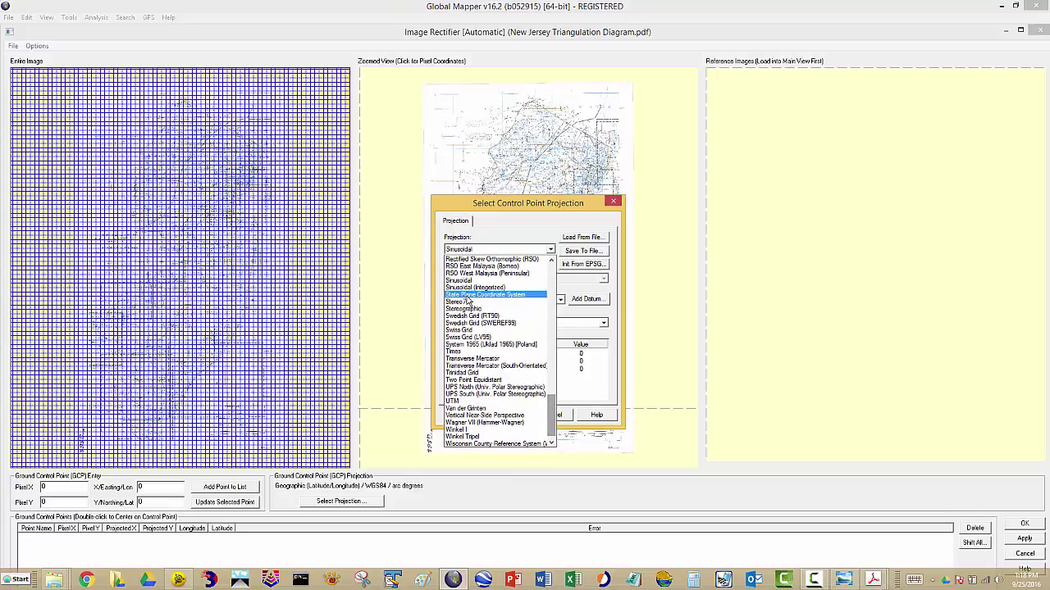
Step: Choose State Plane Coordinate System, zone New Jersey (FIPS 2900), with the NAD27 datum
{"action": "left_click", "coordinate": [466, 295]}
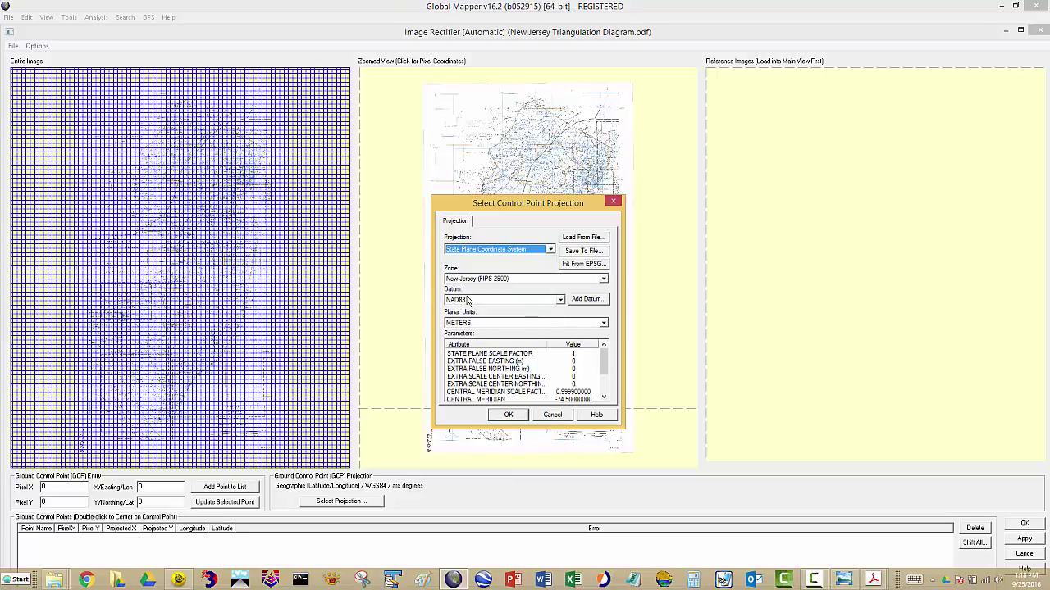
{"action": "left_click", "coordinate": [603, 281]}
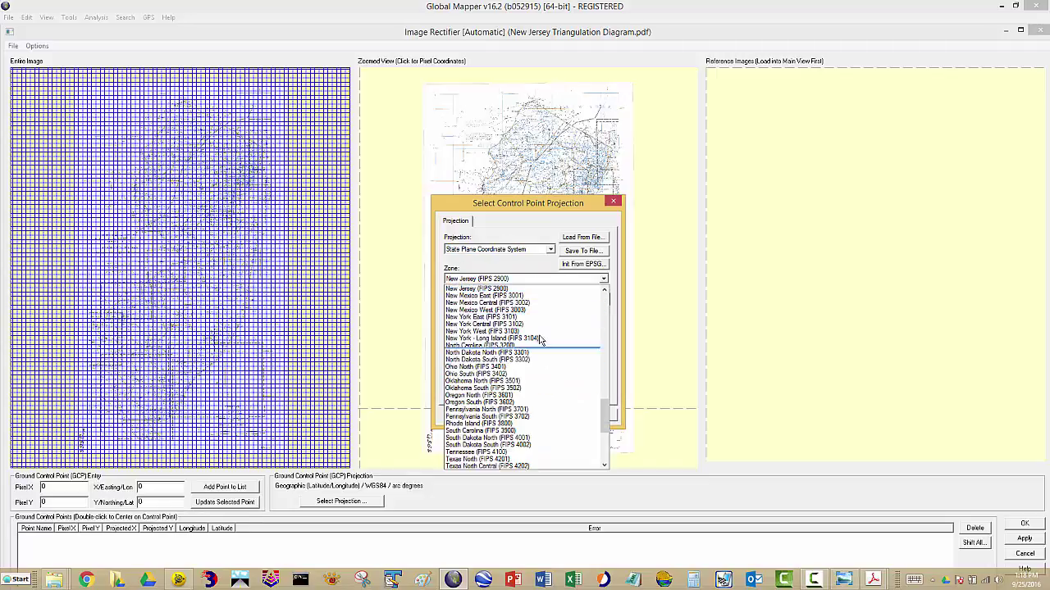
{"action": "left_click", "coordinate": [517, 290]}
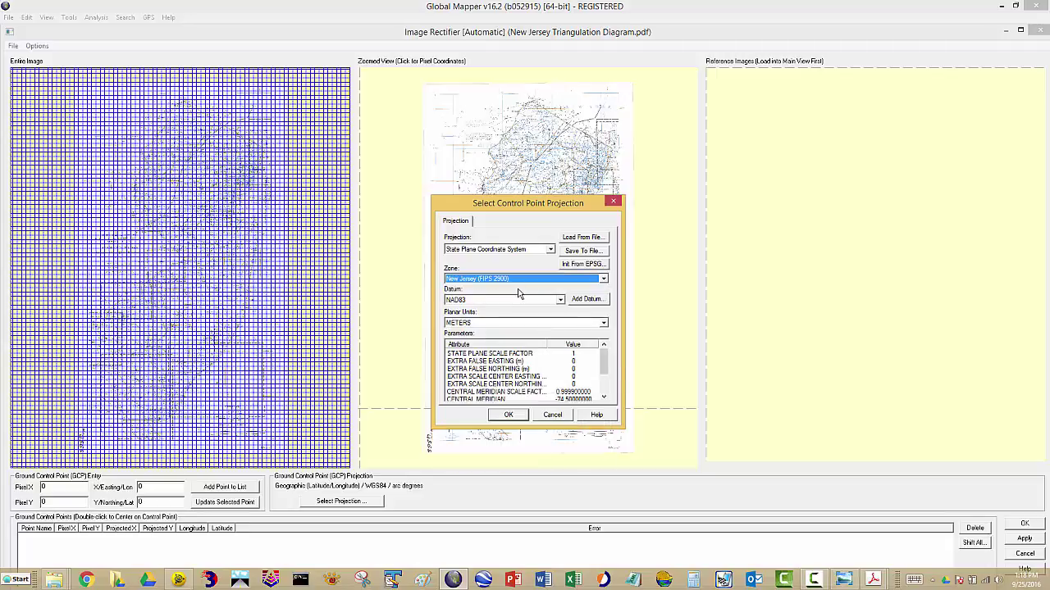
{"action": "left_click", "coordinate": [560, 301]}
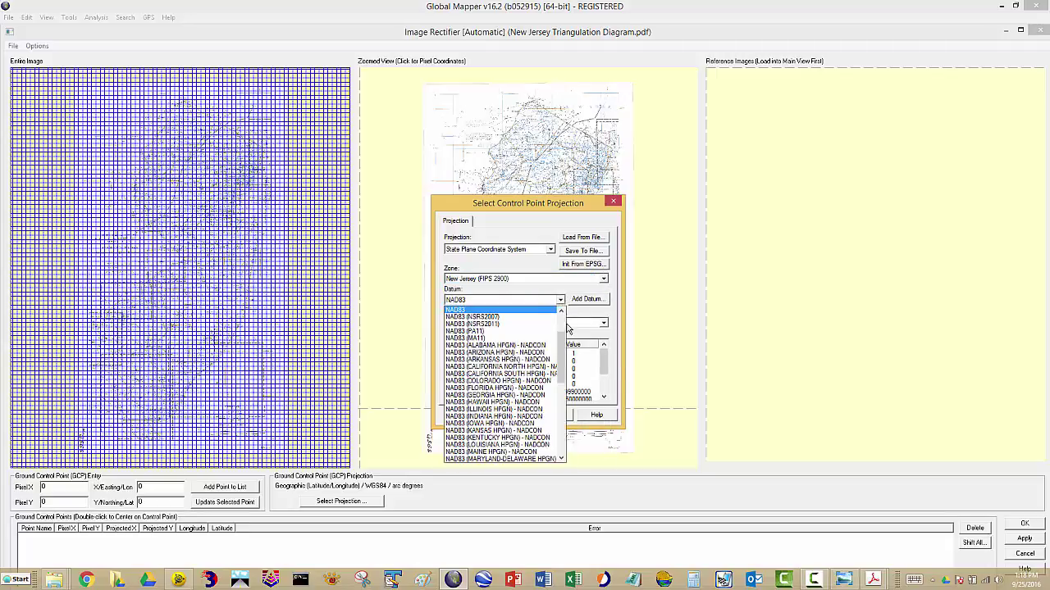
{"action": "left_click_drag", "start_coordinate": [563, 346], "coordinate": [564, 328]}
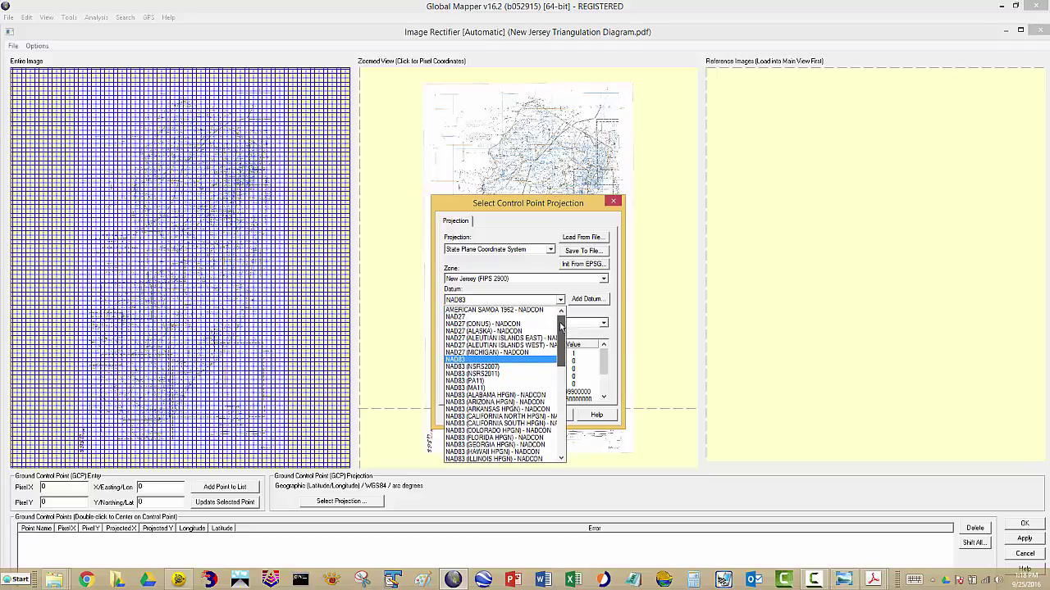
{"action": "left_click", "coordinate": [518, 318]}
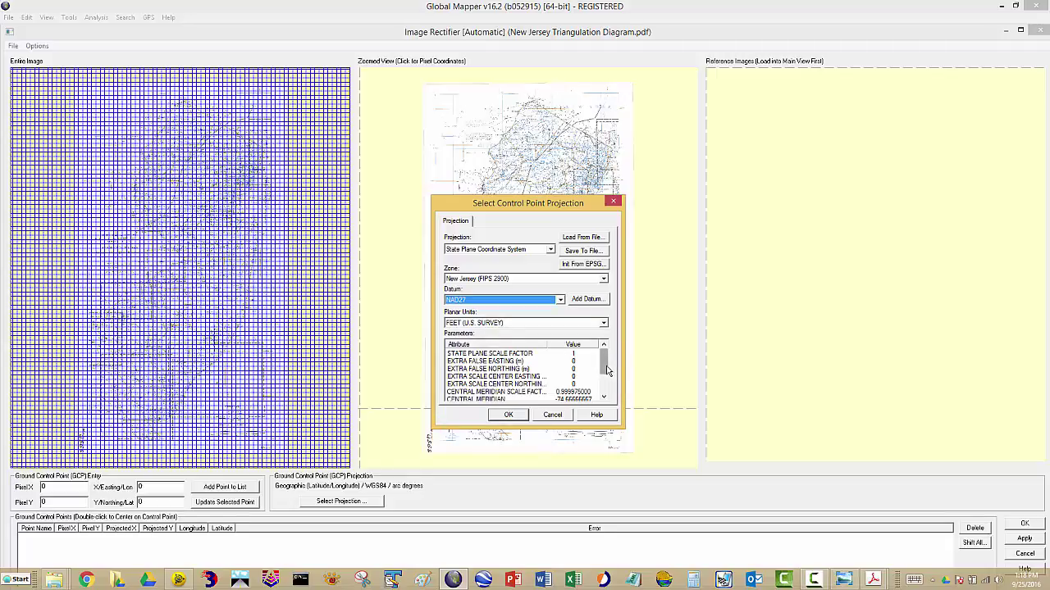
Step: Check the projection parameters and confirm State Plane New Jersey, NAD27, U.S. survey feet
{"action": "left_click_drag", "start_coordinate": [606, 370], "coordinate": [609, 387]}
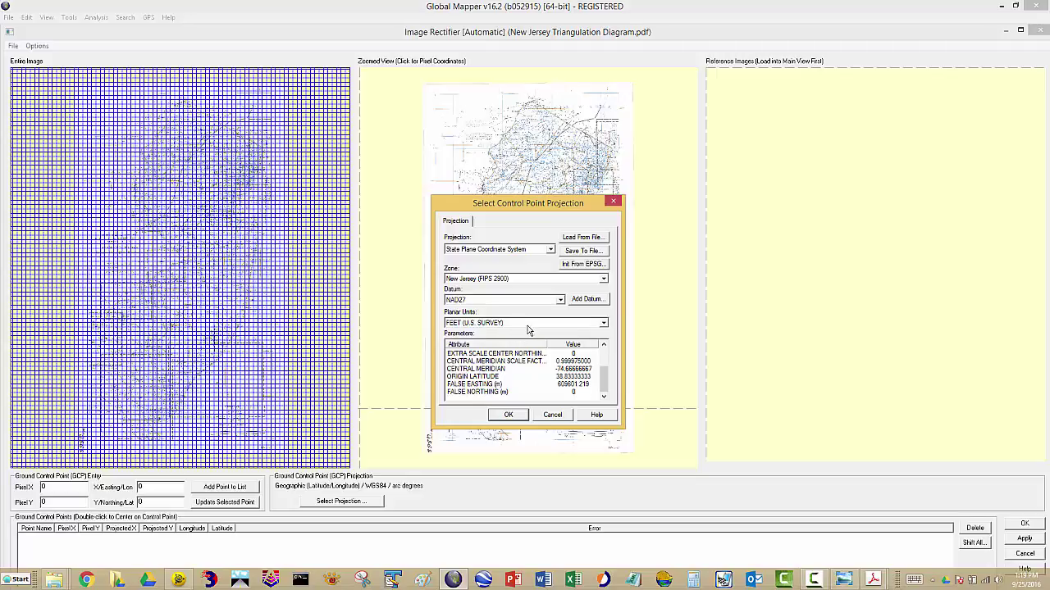
{"action": "left_click", "coordinate": [509, 416]}
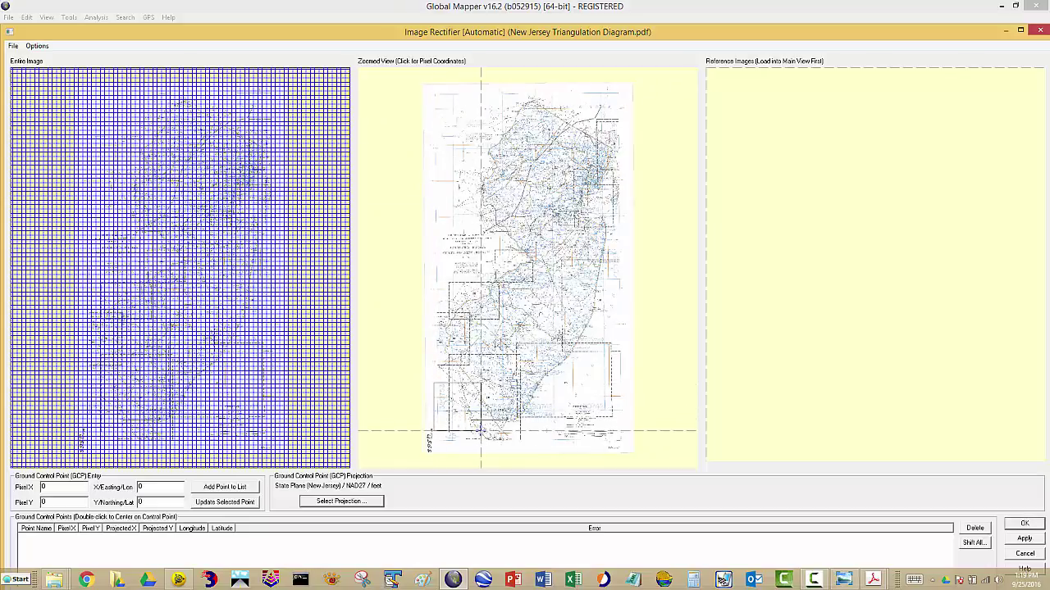
Step: Zoom to the grid intersection near Kitts and add it as Point 1 at X 1000000, Y 100000
{"action": "scroll", "coordinate": [480, 428], "scroll_direction": "up", "scroll_amount": 3}
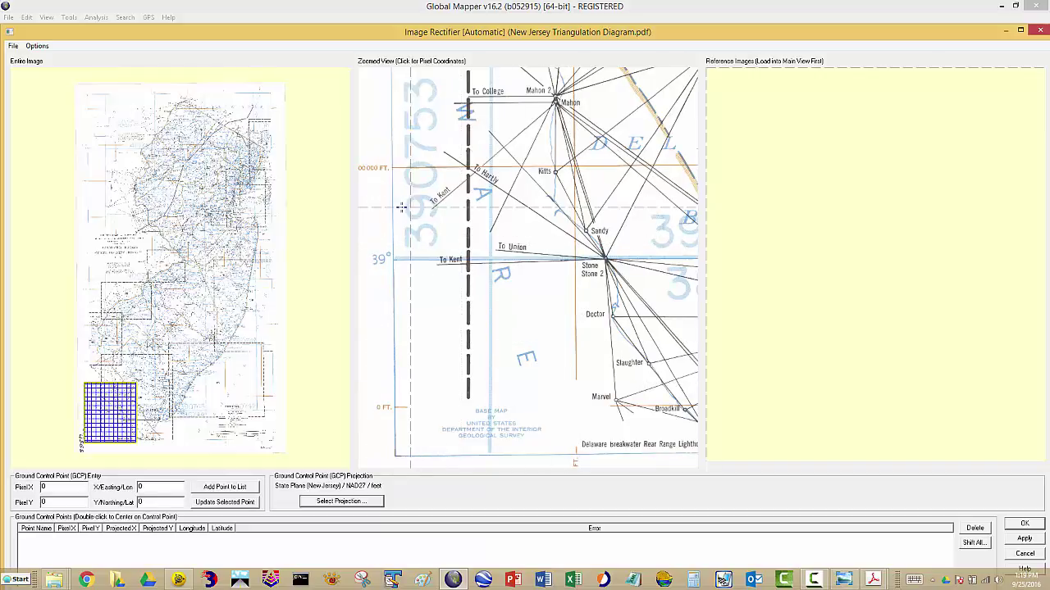
{"action": "left_click", "coordinate": [366, 212]}
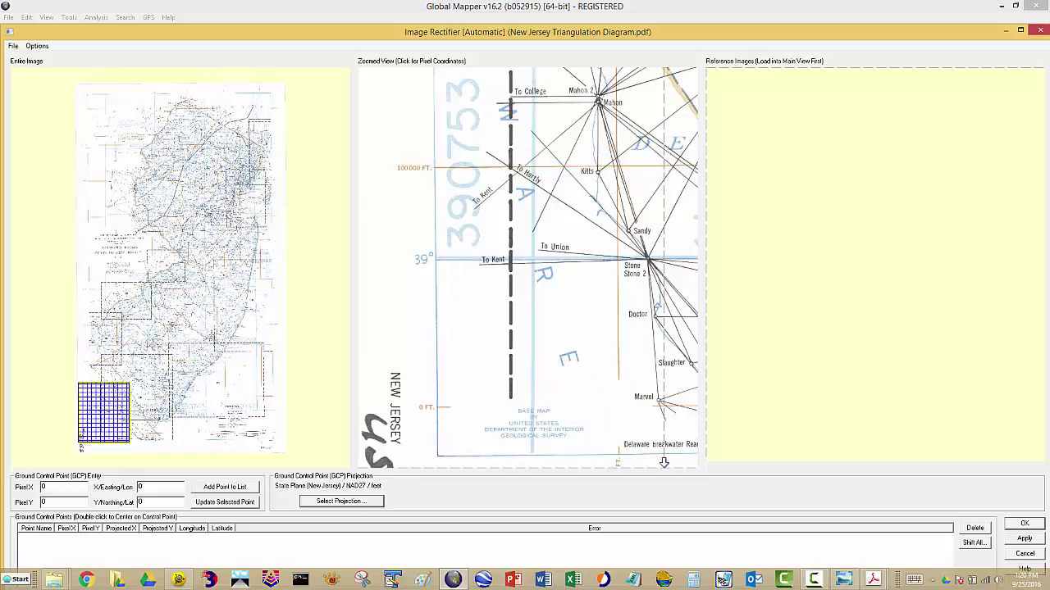
{"action": "left_click", "coordinate": [663, 462]}
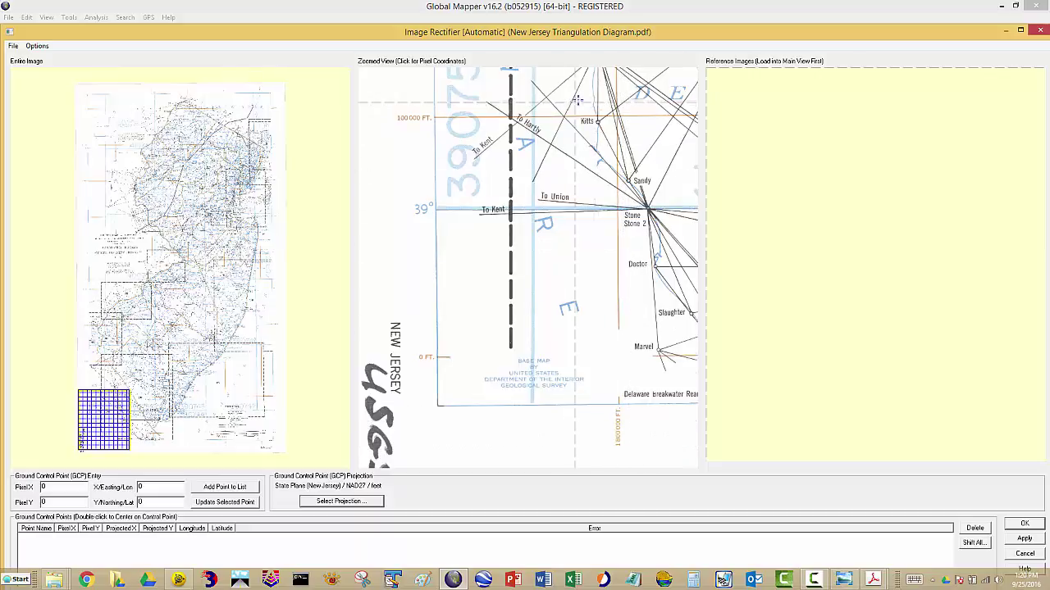
{"action": "scroll", "coordinate": [603, 111], "scroll_direction": "up", "scroll_amount": 3}
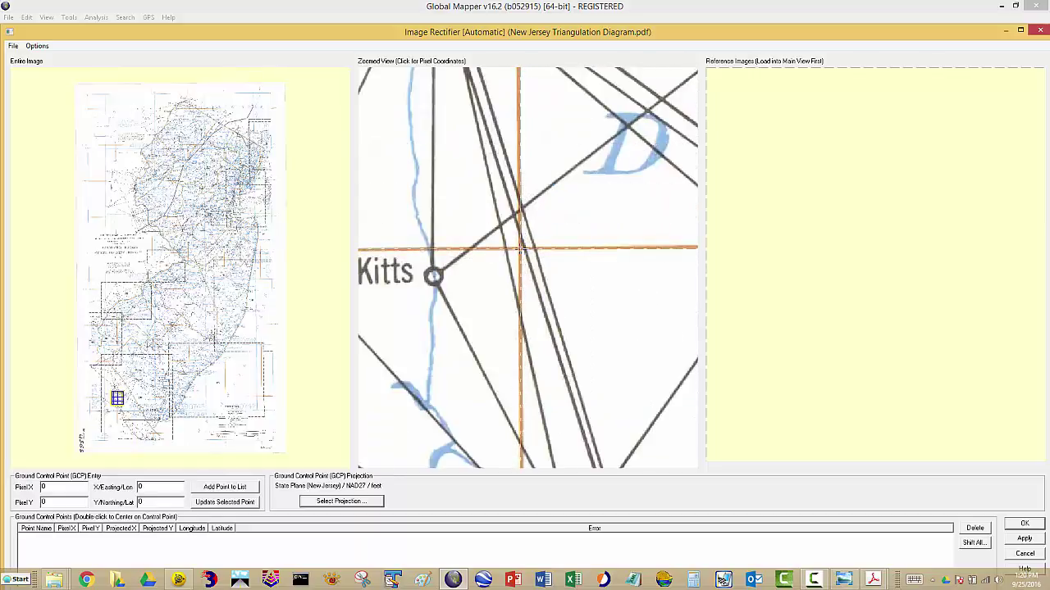
{"action": "left_click", "coordinate": [519, 248]}
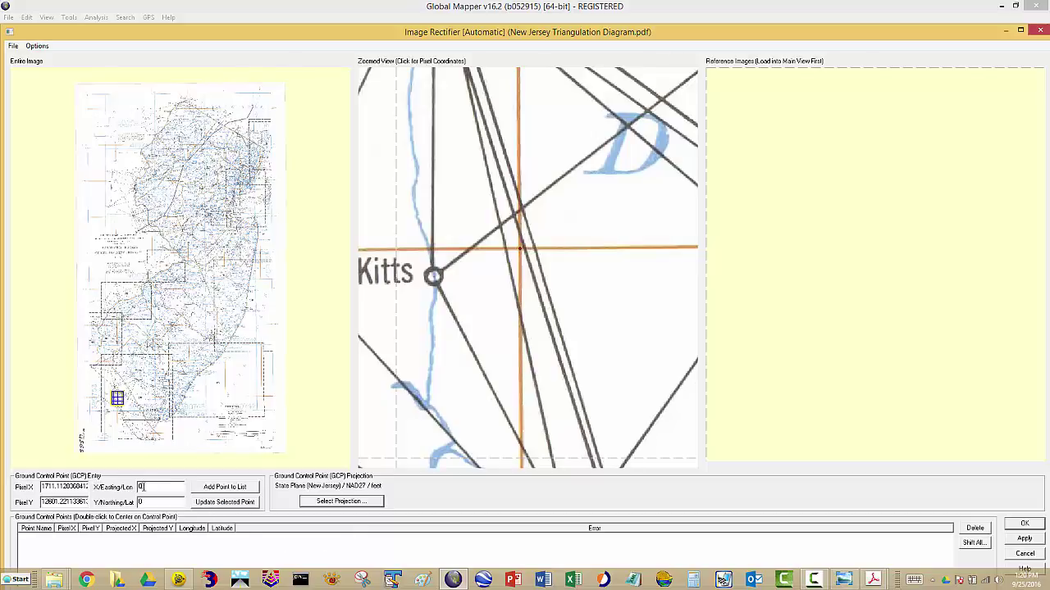
{"action": "double_click", "coordinate": [141, 487]}
{"action": "left_click", "coordinate": [202, 492]}
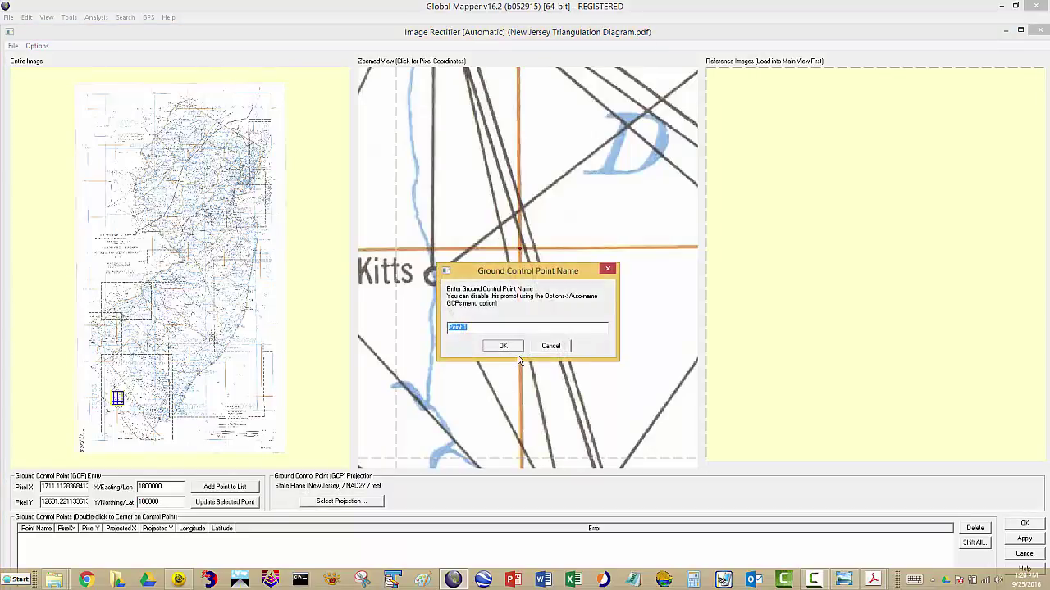
{"action": "left_click", "coordinate": [506, 346]}
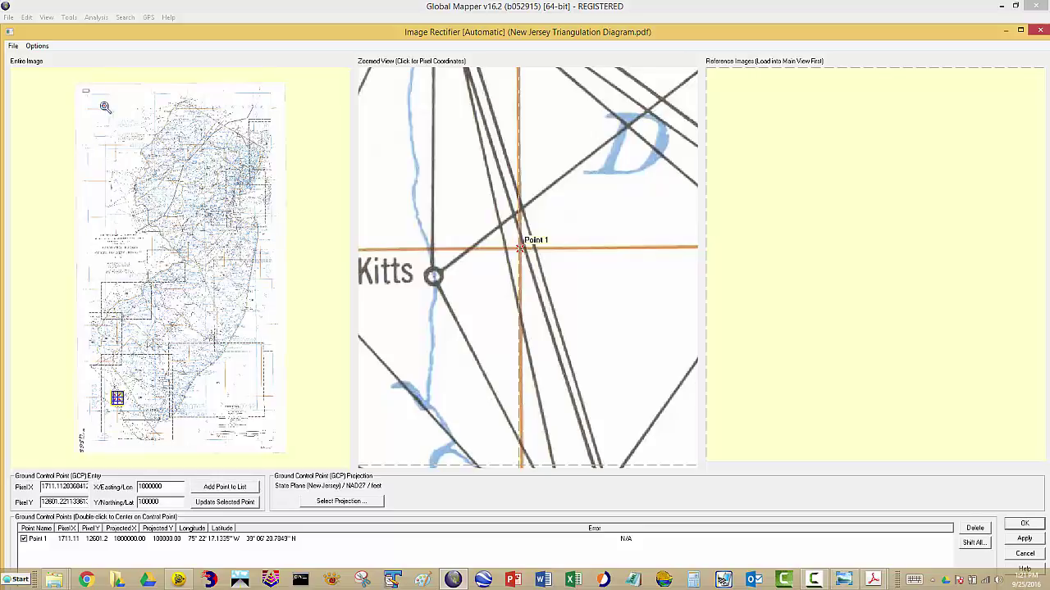
Step: Zoom to the top-left grid intersection and add it as Point 2 at X 1000000, Y 900000
{"action": "left_click_drag", "start_coordinate": [85, 92], "coordinate": [155, 144]}
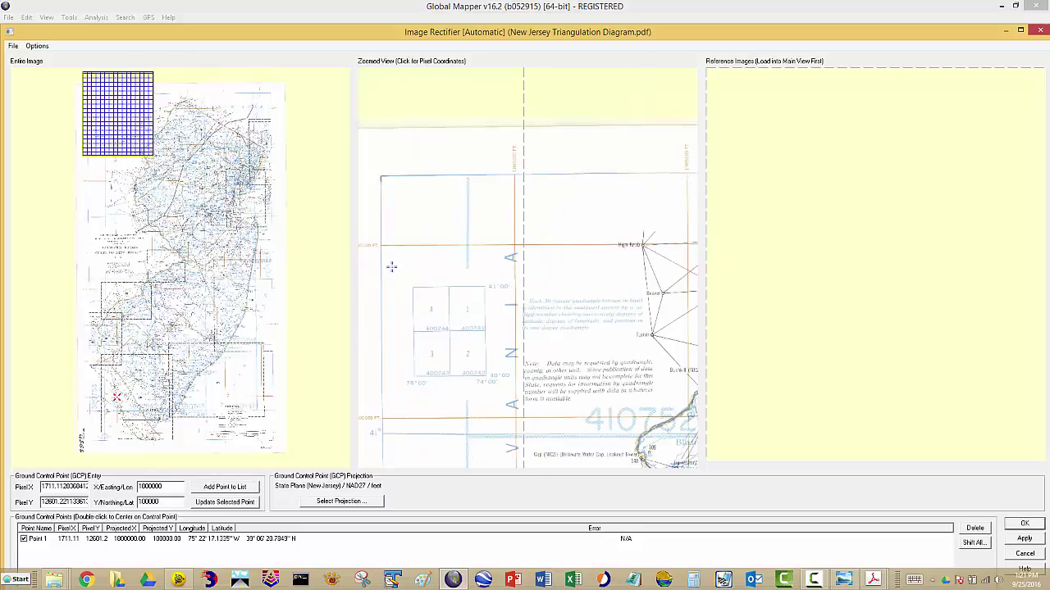
{"action": "left_click", "coordinate": [365, 271]}
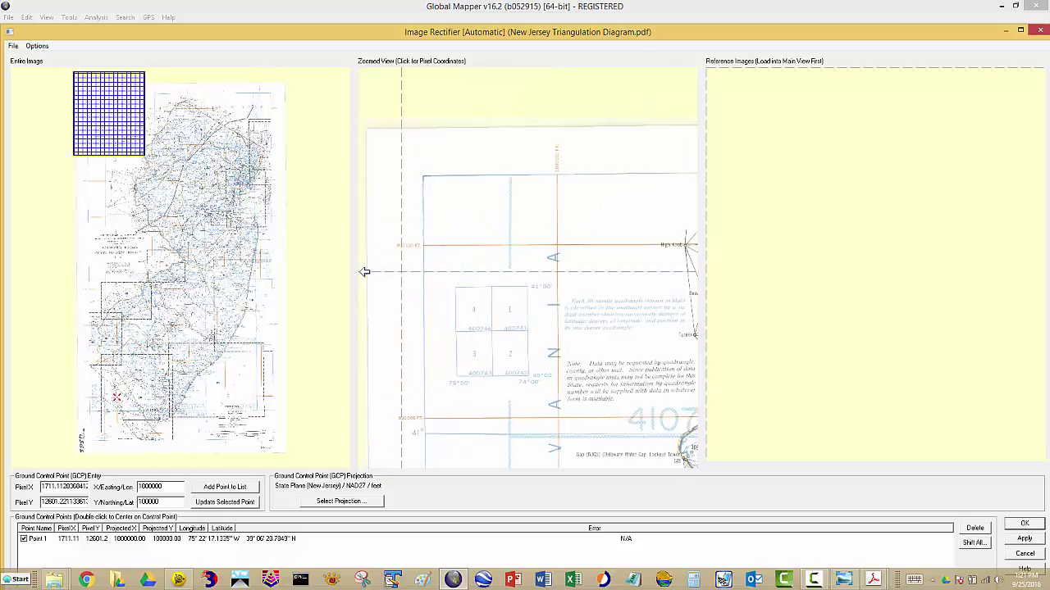
{"action": "left_click", "coordinate": [557, 245]}
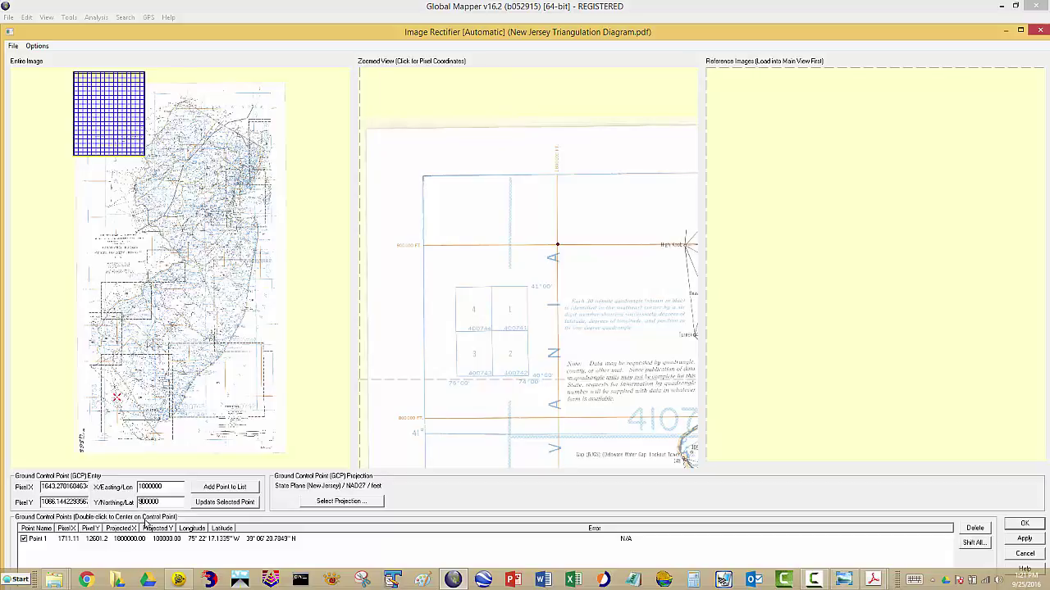
{"action": "left_click", "coordinate": [215, 489]}
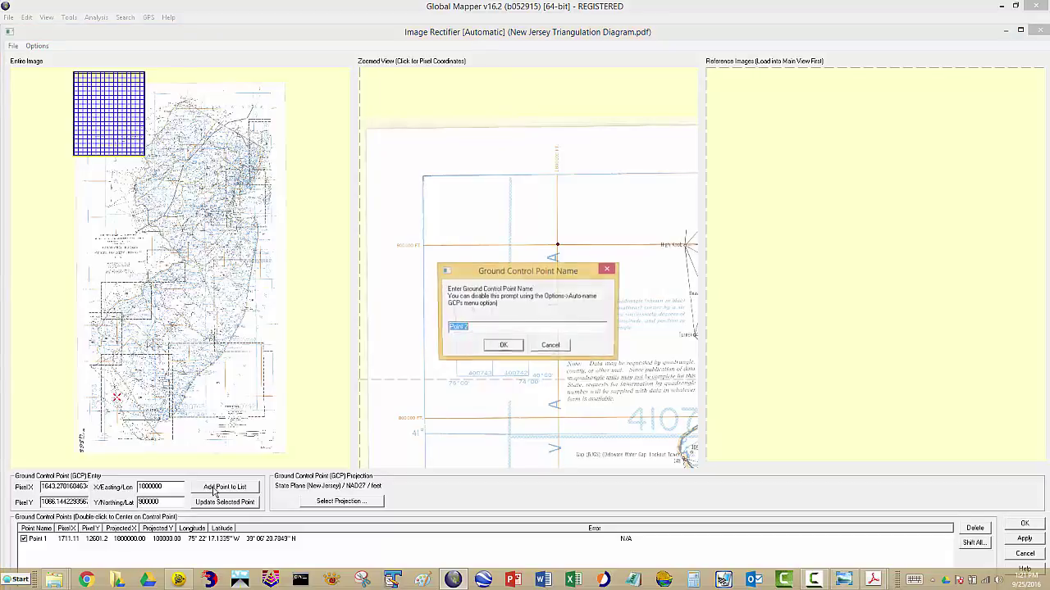
{"action": "left_click", "coordinate": [493, 352]}
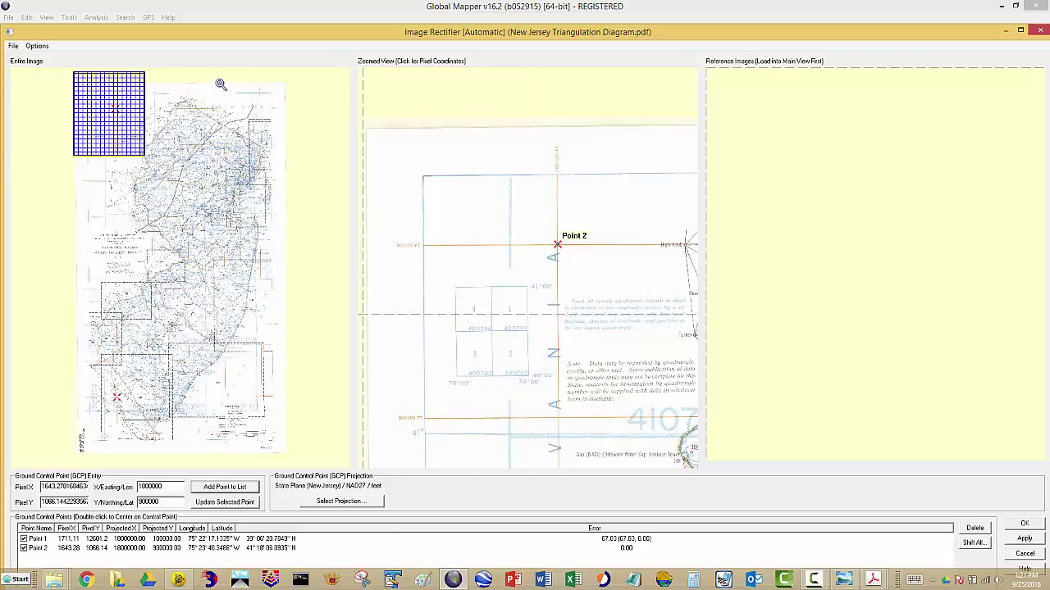
Step: Place Point 3 on the top-right grid intersection near Bear Mt at X 2200000, Y 900000 feet
{"action": "left_click_drag", "start_coordinate": [214, 72], "coordinate": [292, 155]}
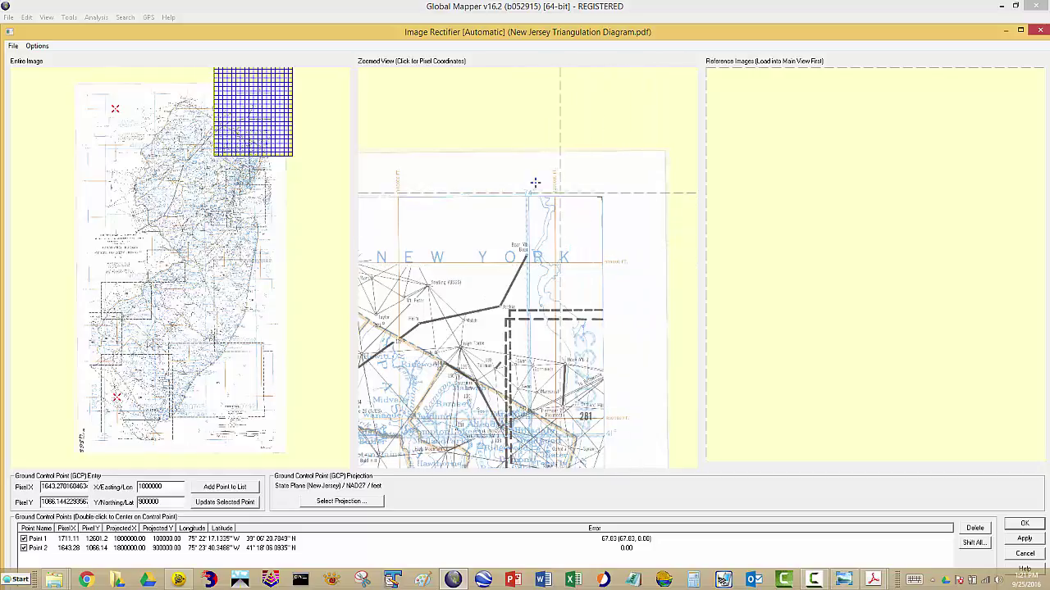
{"action": "left_click_drag", "start_coordinate": [460, 140], "coordinate": [662, 320]}
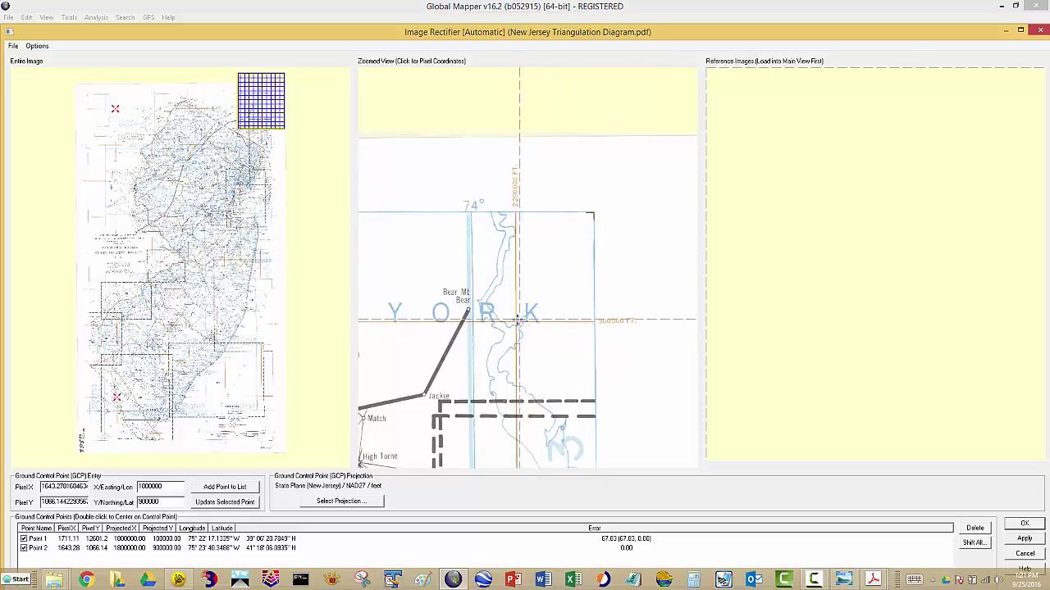
{"action": "left_click", "coordinate": [515, 320]}
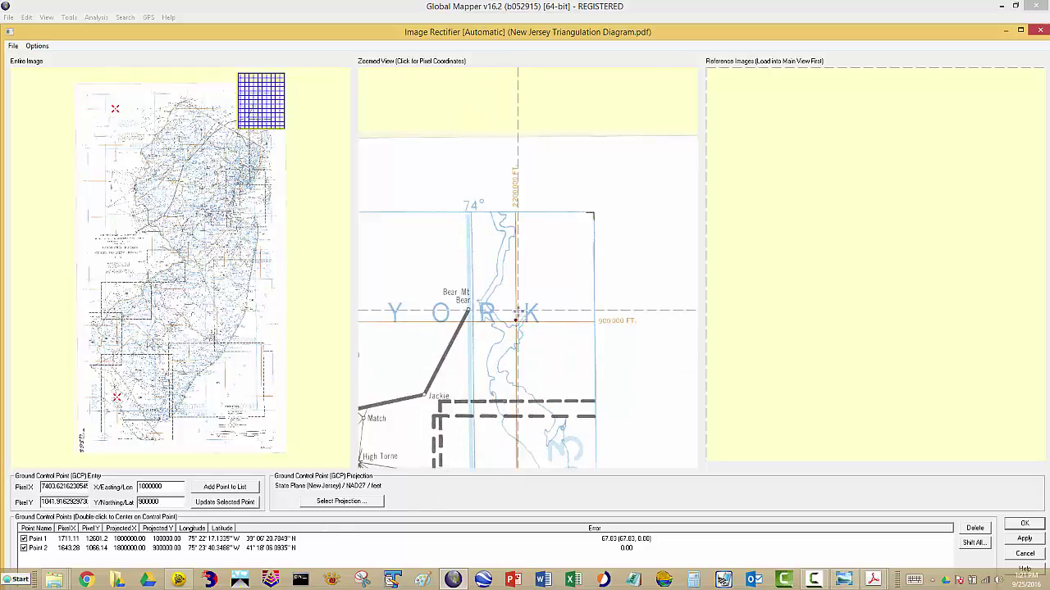
{"action": "left_click", "coordinate": [507, 328]}
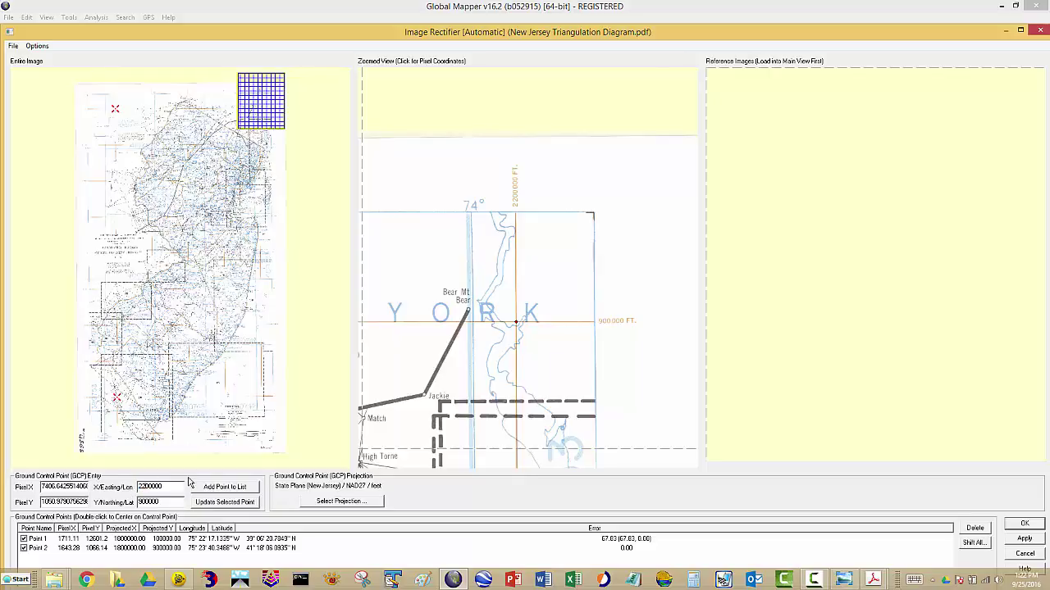
{"action": "left_click", "coordinate": [226, 489]}
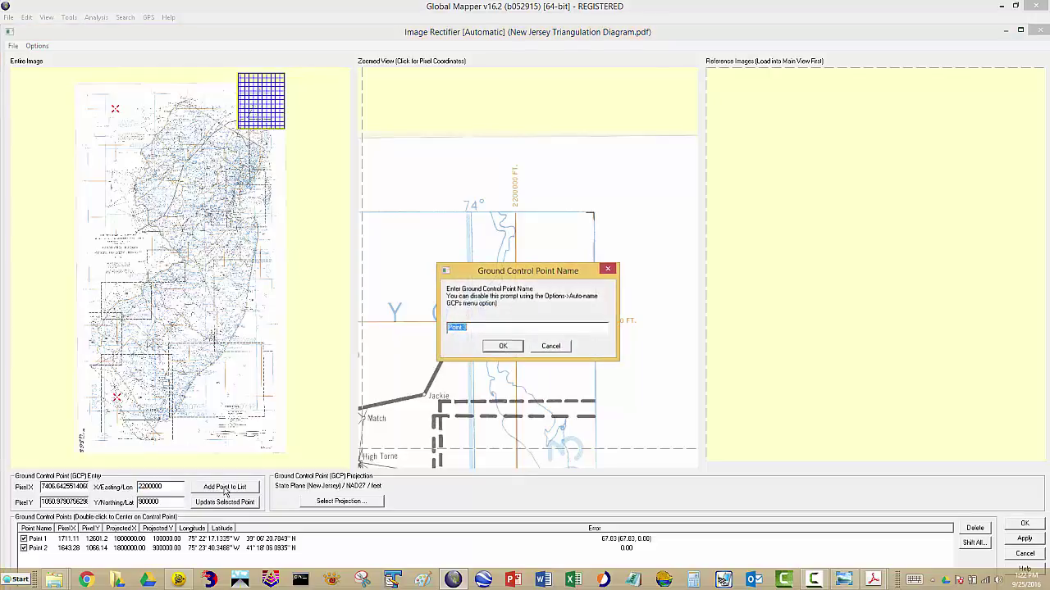
{"action": "left_click", "coordinate": [500, 347]}
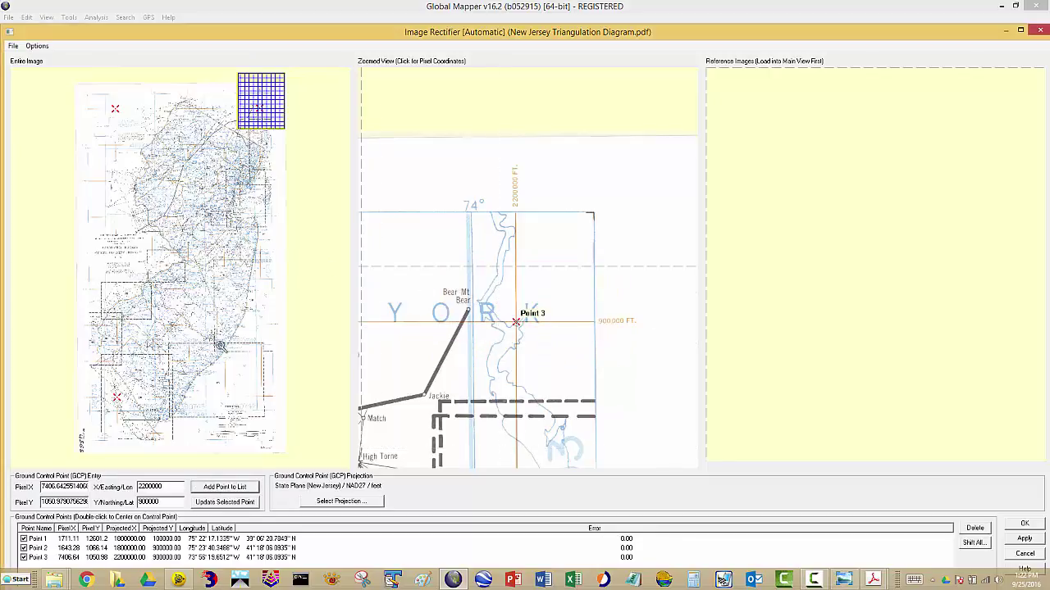
Step: Place Point 4 on the bottom-right 100,000 ft grid intersection at X 2200000, Y 100000
{"action": "left_click_drag", "start_coordinate": [202, 370], "coordinate": [282, 456]}
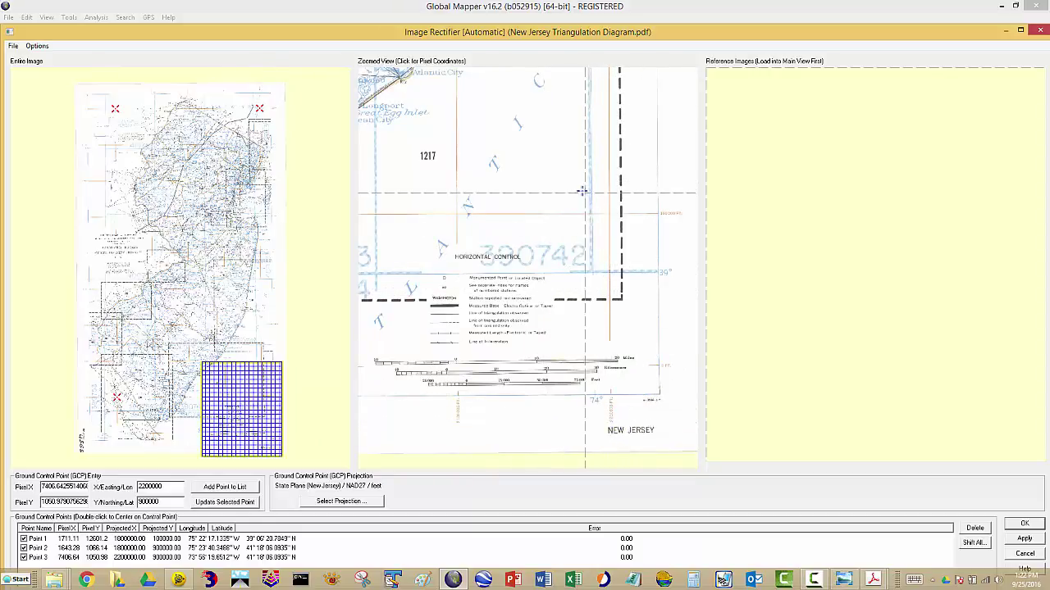
{"action": "scroll", "coordinate": [657, 213], "scroll_direction": "up", "scroll_amount": 3}
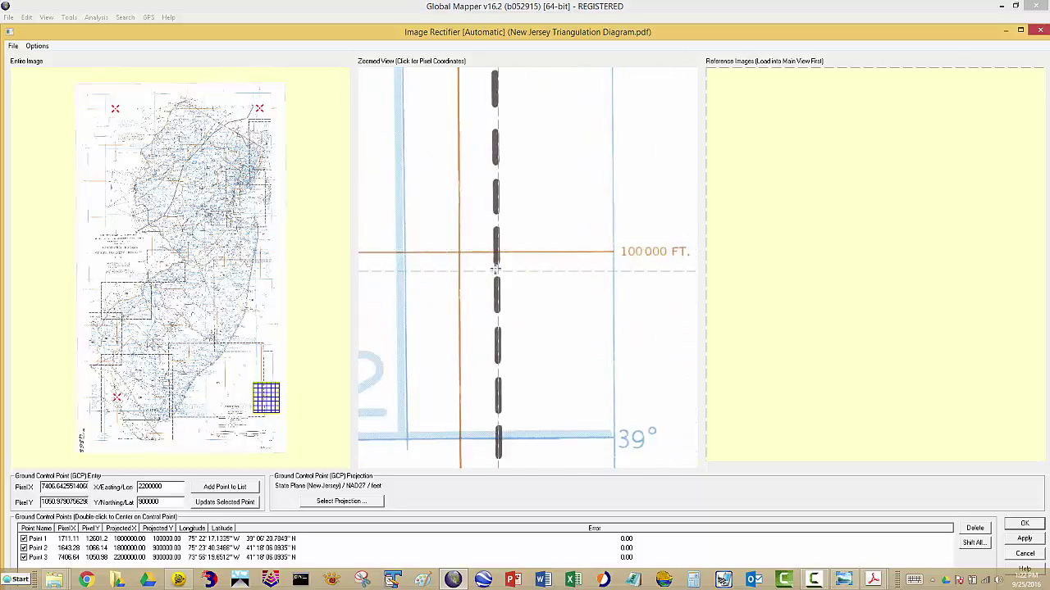
{"action": "left_click", "coordinate": [458, 251]}
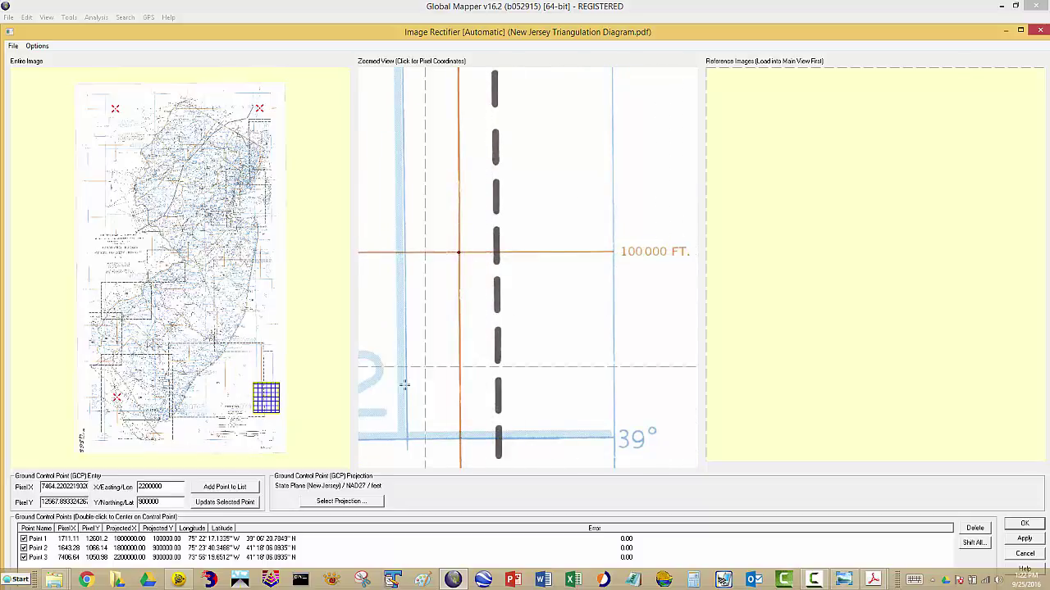
{"action": "double_click", "coordinate": [139, 501]}
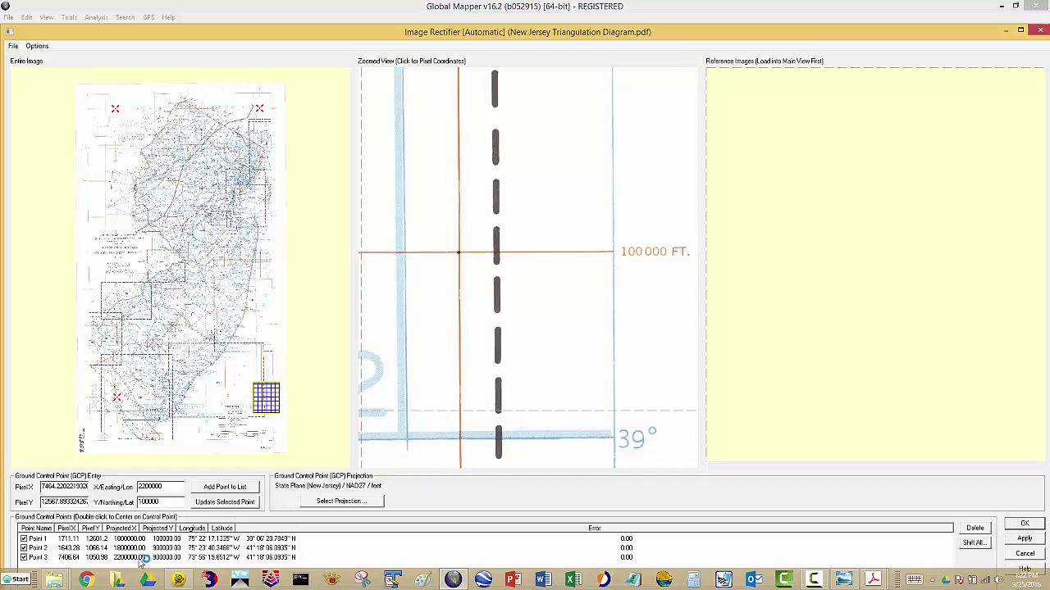
{"action": "left_click", "coordinate": [240, 493]}
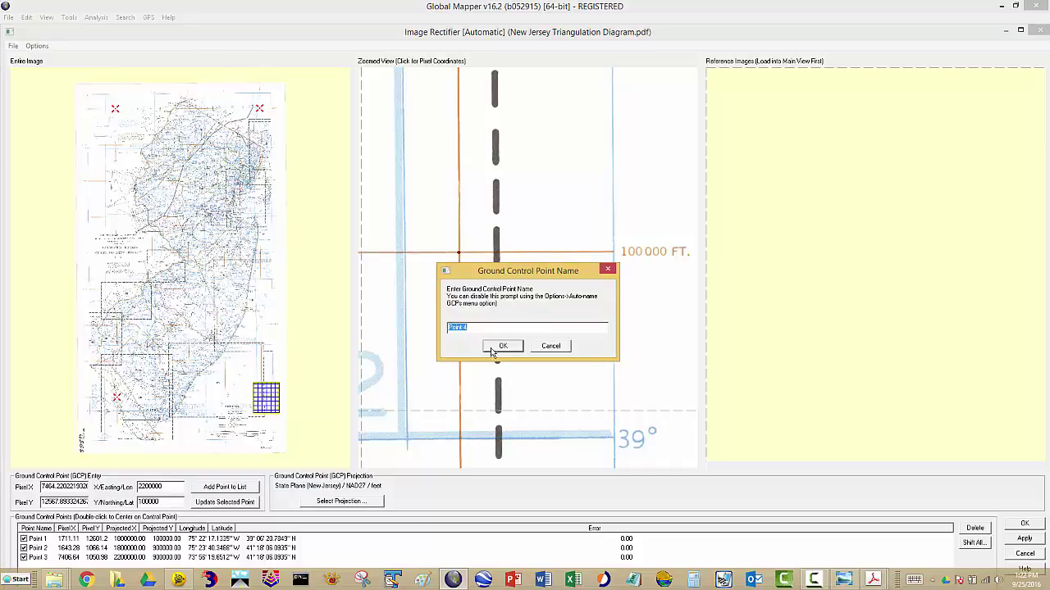
{"action": "left_click", "coordinate": [501, 346]}
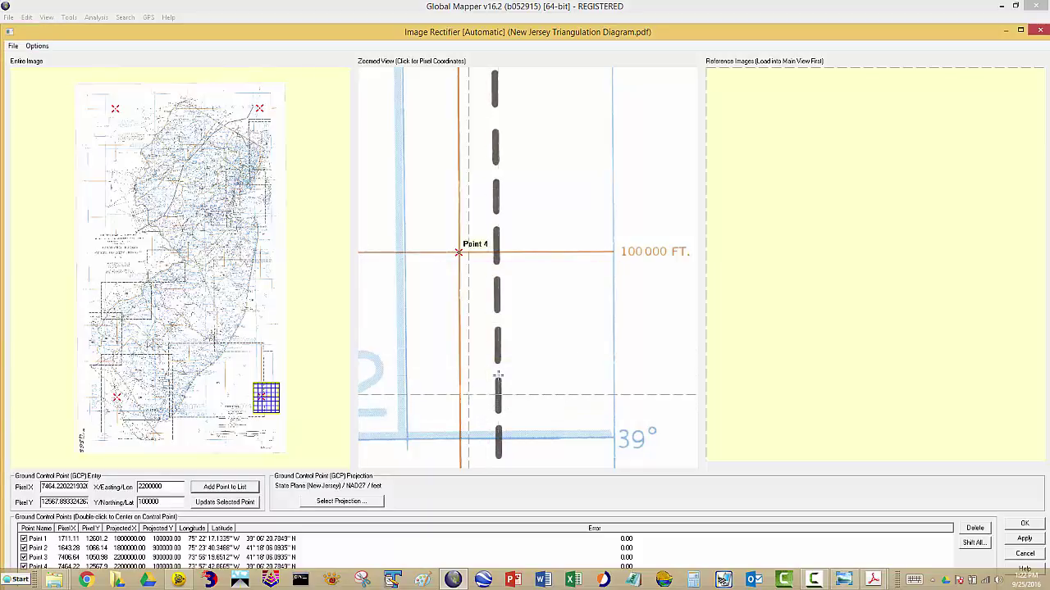
Step: Complete the Image Rectifier with the four control points and dismiss the tip
{"action": "left_click", "coordinate": [1025, 527]}
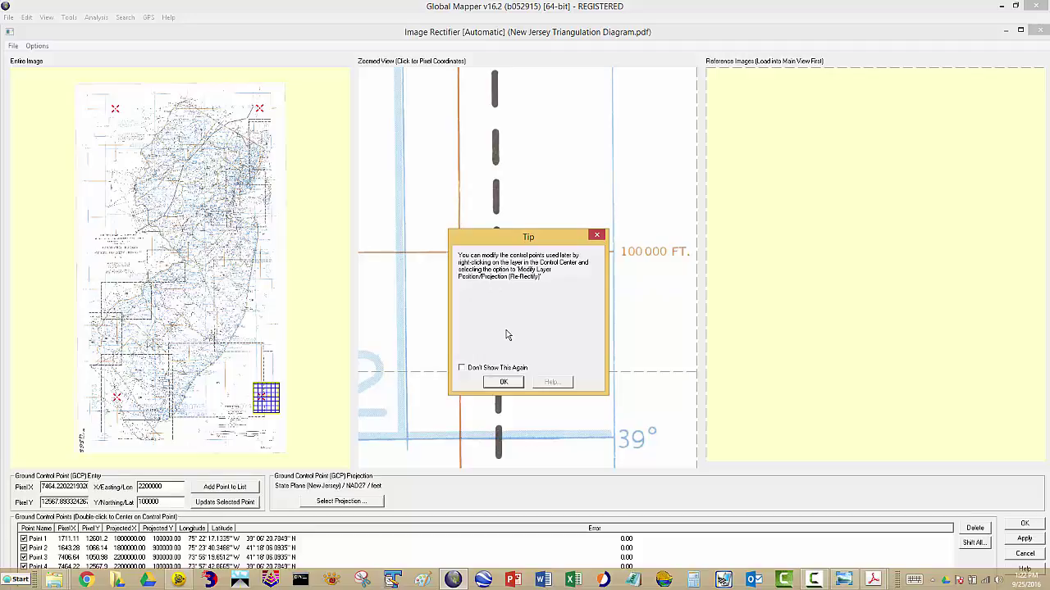
{"action": "left_click", "coordinate": [504, 383]}
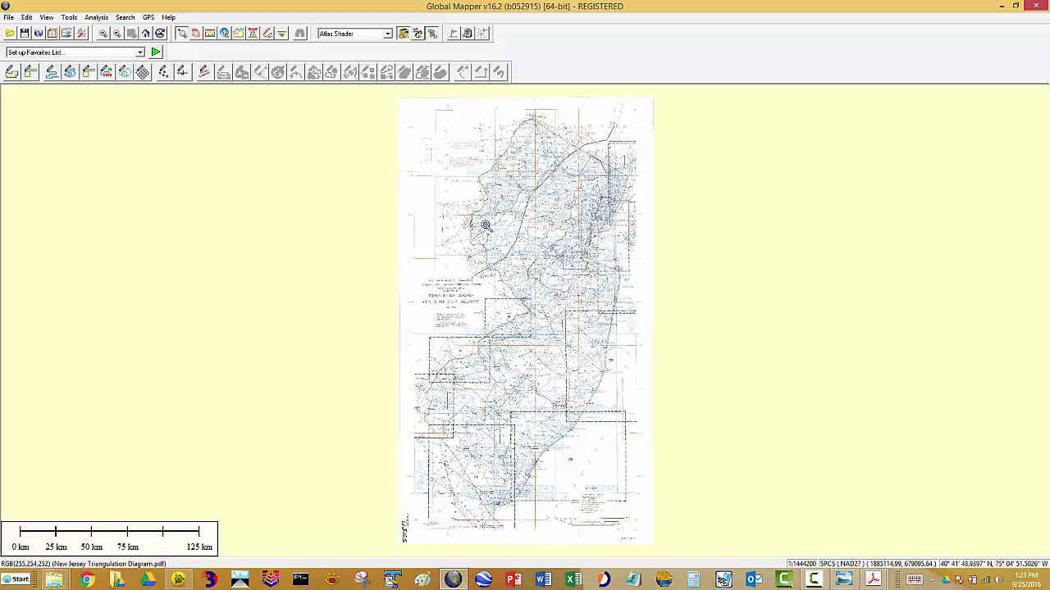
Step: Begin a raster/image export with GeoTIFF as the format, passing the projection tip
{"action": "left_click", "coordinate": [11, 18]}
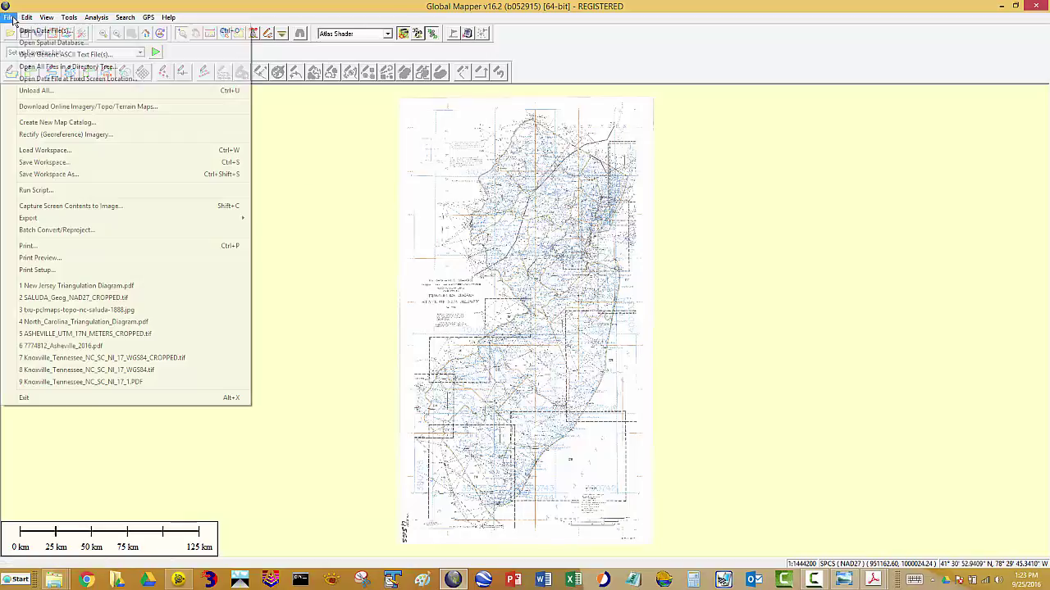
{"action": "mouse_move", "coordinate": [39, 220]}
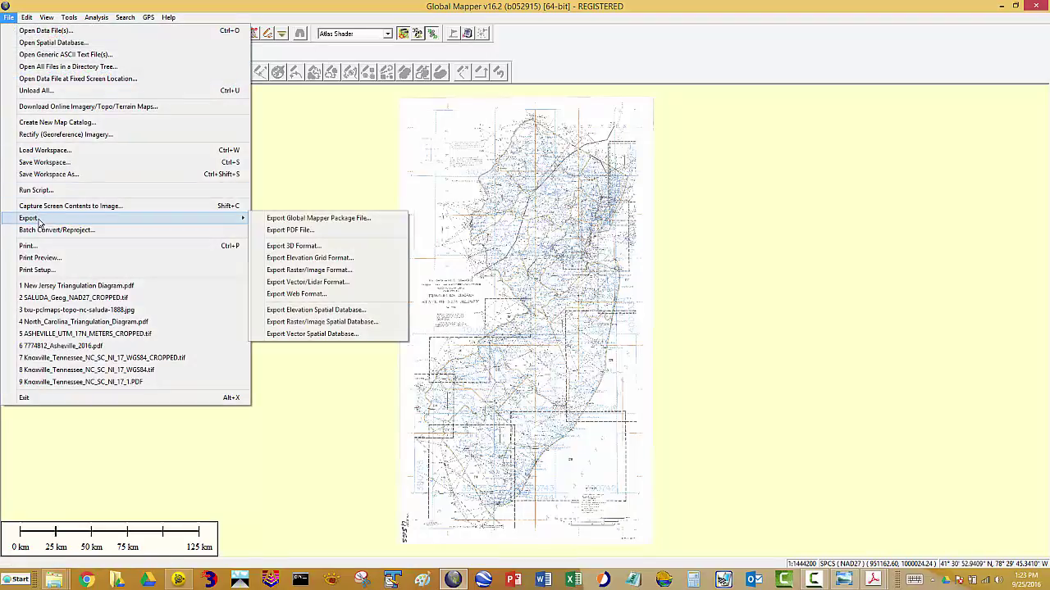
{"action": "left_click", "coordinate": [310, 272]}
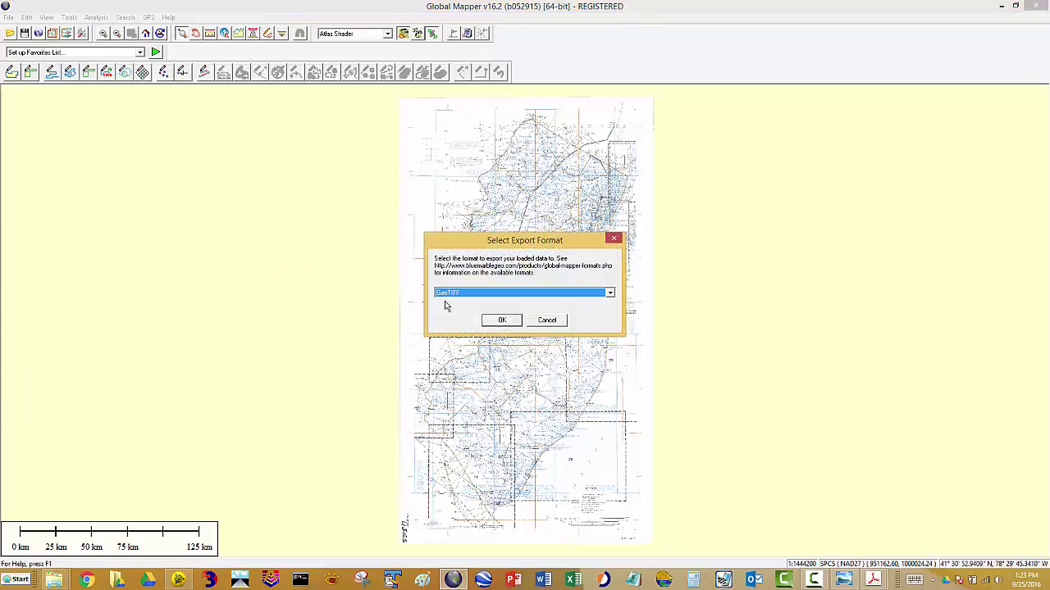
{"action": "left_click", "coordinate": [610, 294]}
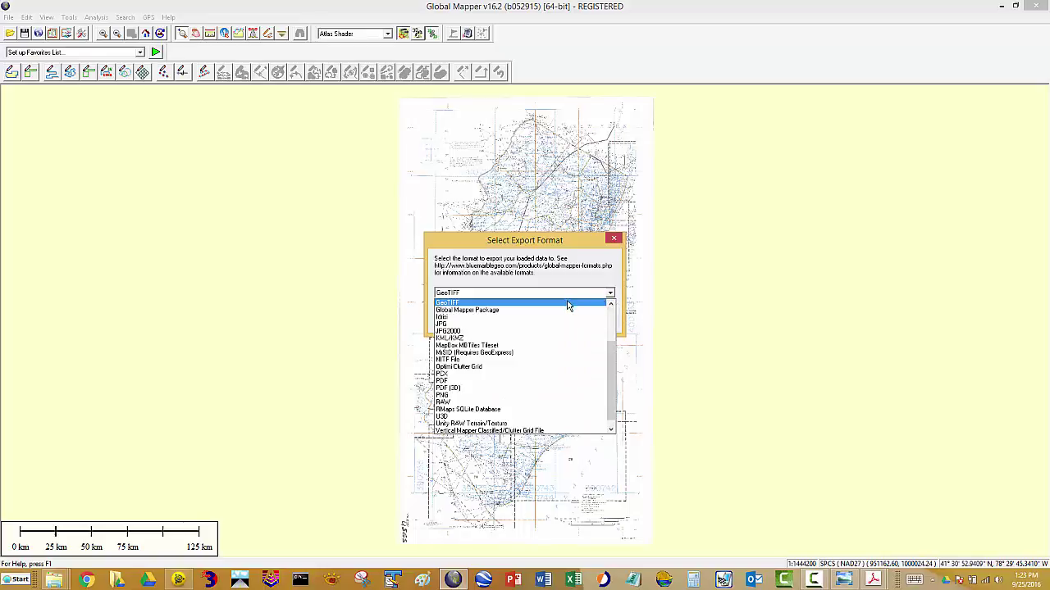
{"action": "left_click", "coordinate": [567, 304]}
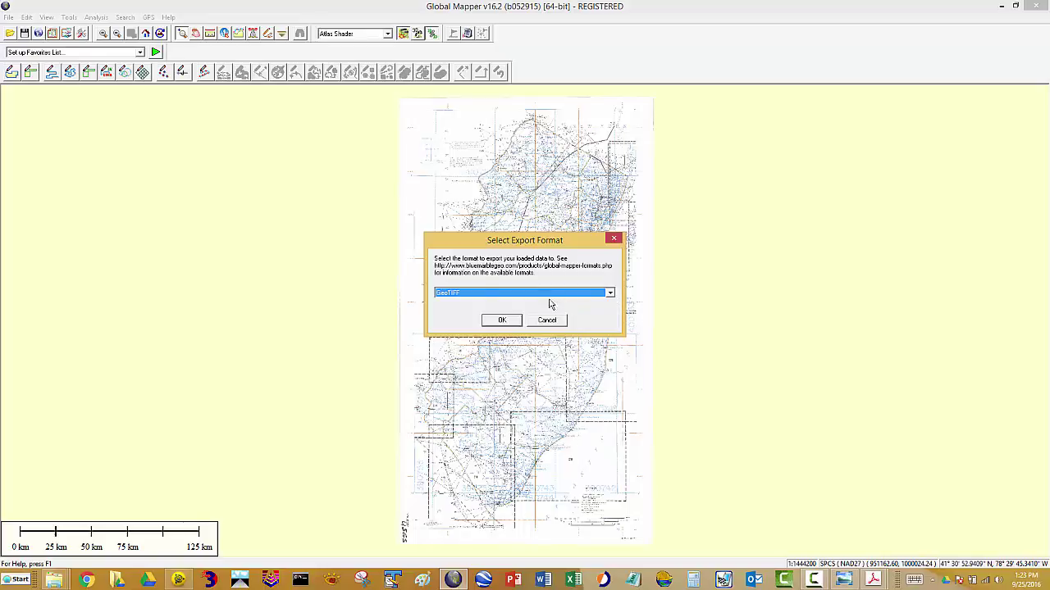
{"action": "left_click", "coordinate": [496, 325]}
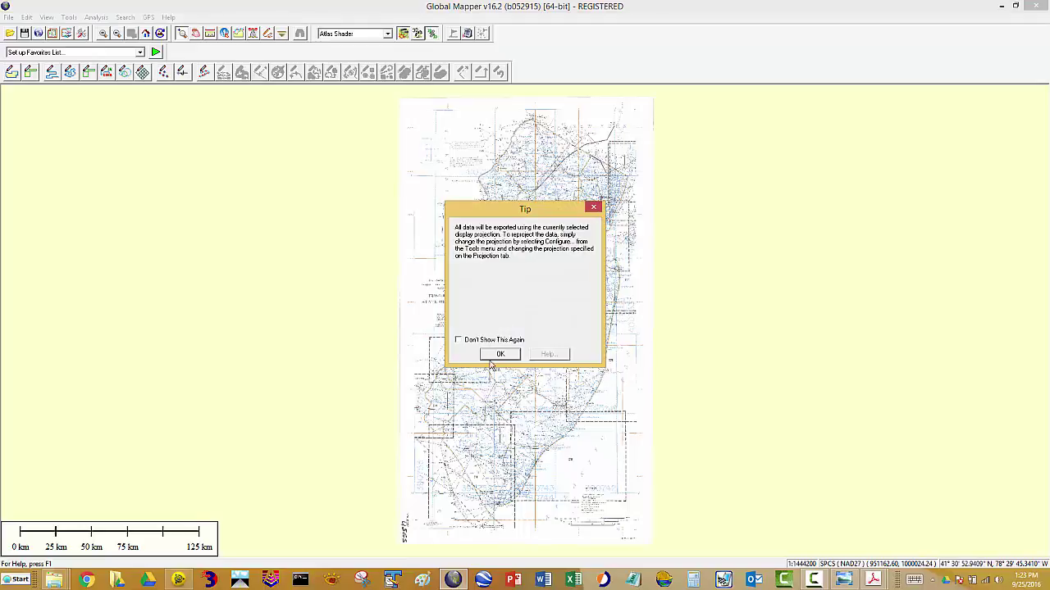
{"action": "left_click", "coordinate": [497, 355]}
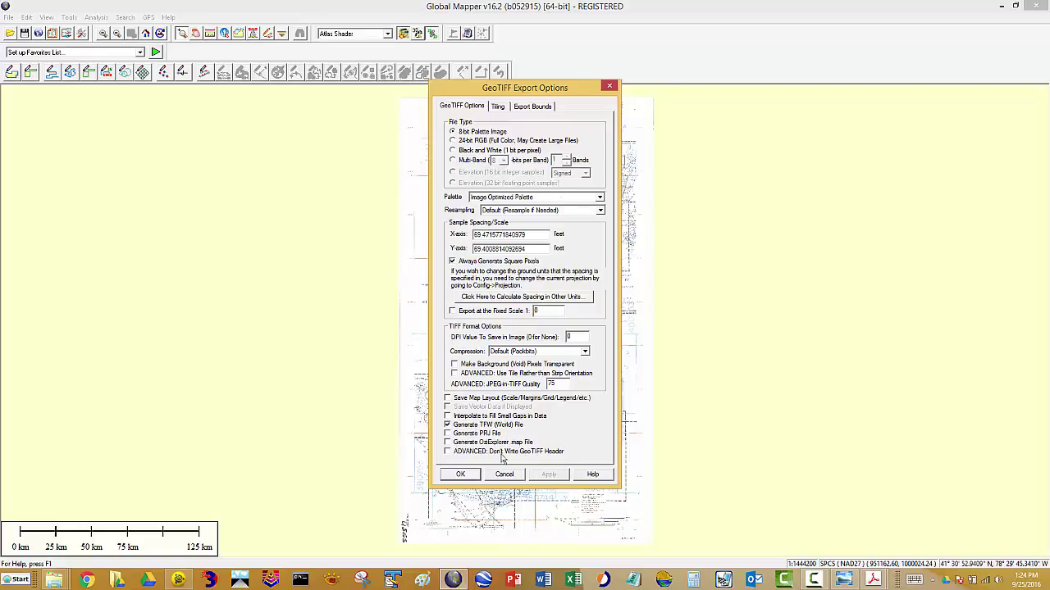
Step: On the Export Bounds page, try Lat/Lon (Degrees), then revert to All Loaded Data
{"action": "left_click", "coordinate": [533, 106]}
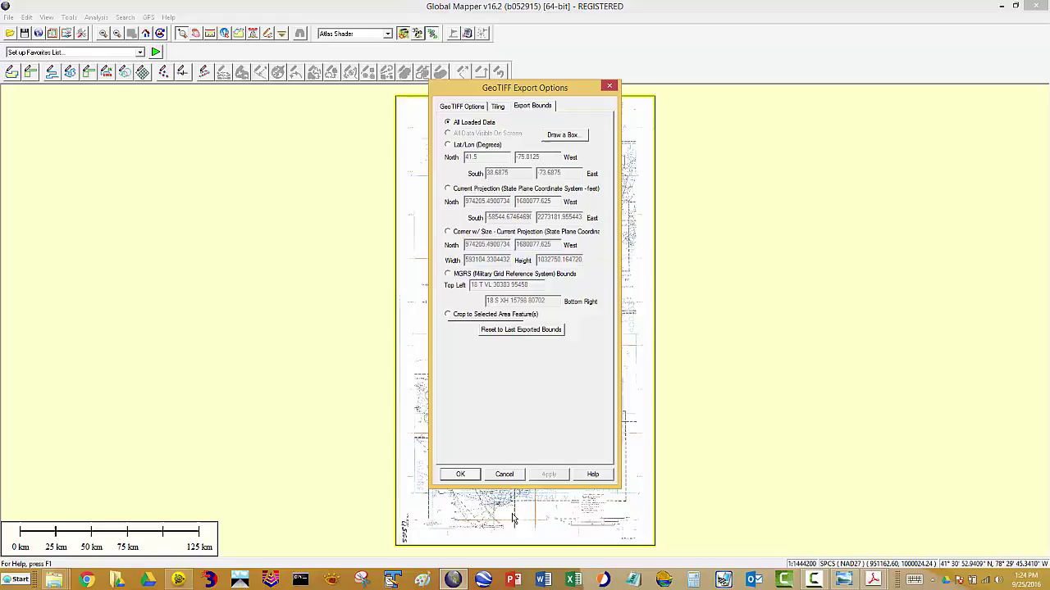
{"action": "left_click", "coordinate": [448, 145]}
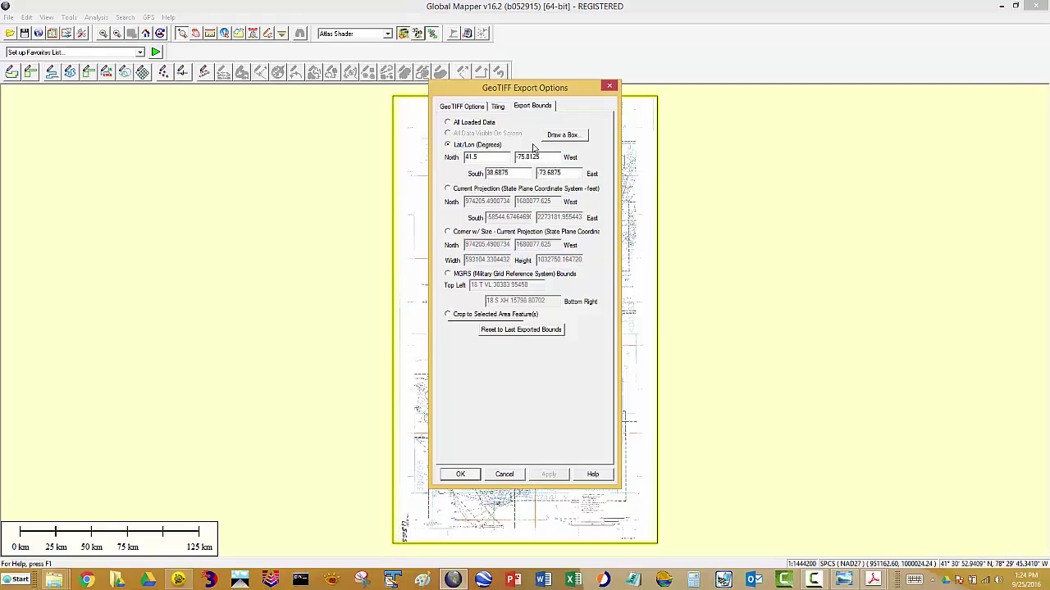
{"action": "left_click", "coordinate": [454, 125]}
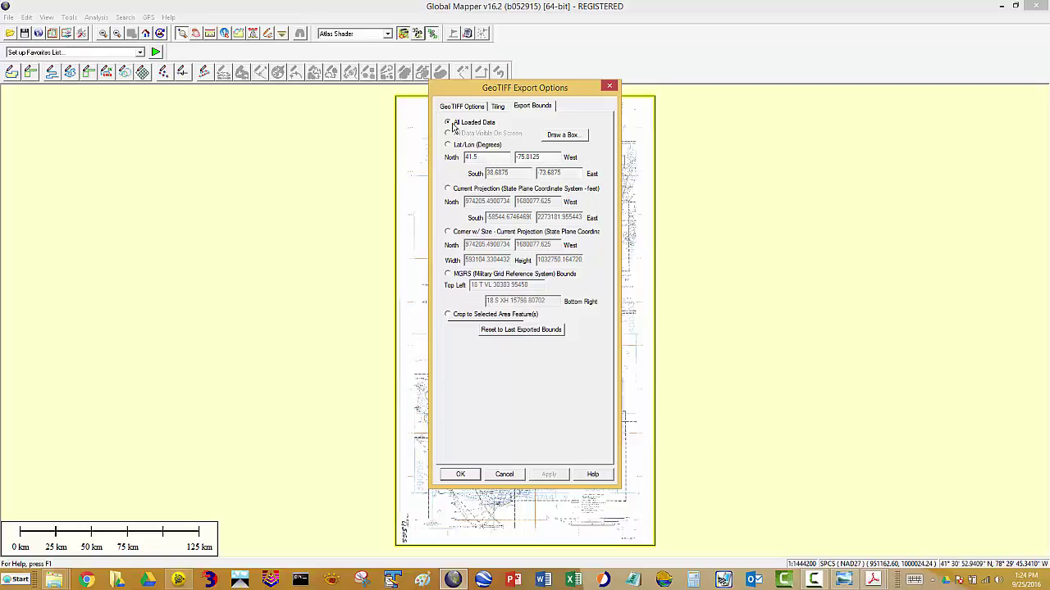
Step: Save the GeoTIFF as NJ_Triangulation_Diagram_SPCS_NAD27_Uft in _GEODETIC_PROJECTS > APH_Triangulation
{"action": "left_click", "coordinate": [464, 476]}
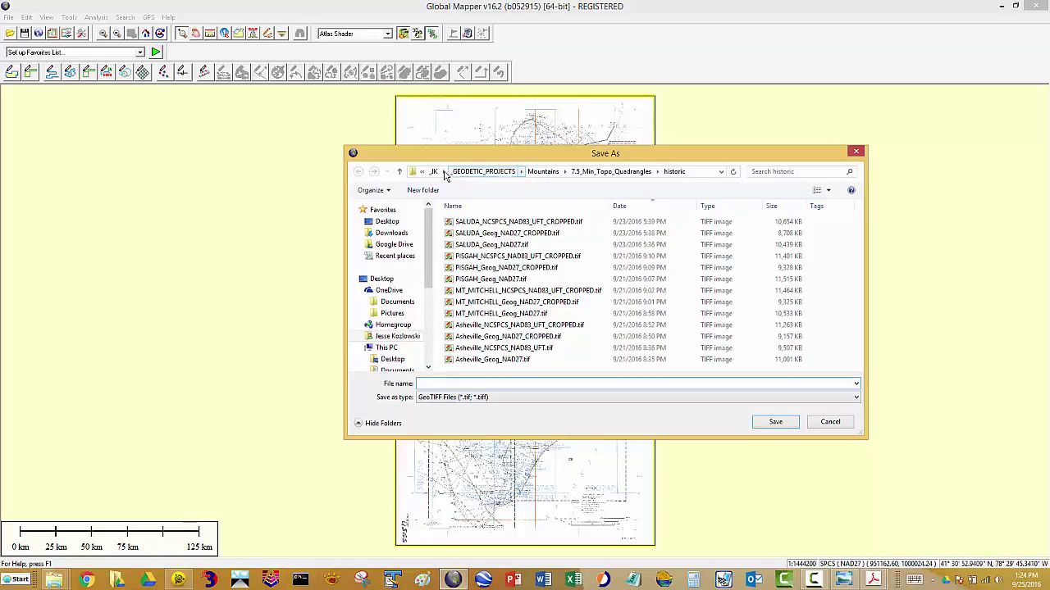
{"action": "left_click", "coordinate": [482, 171]}
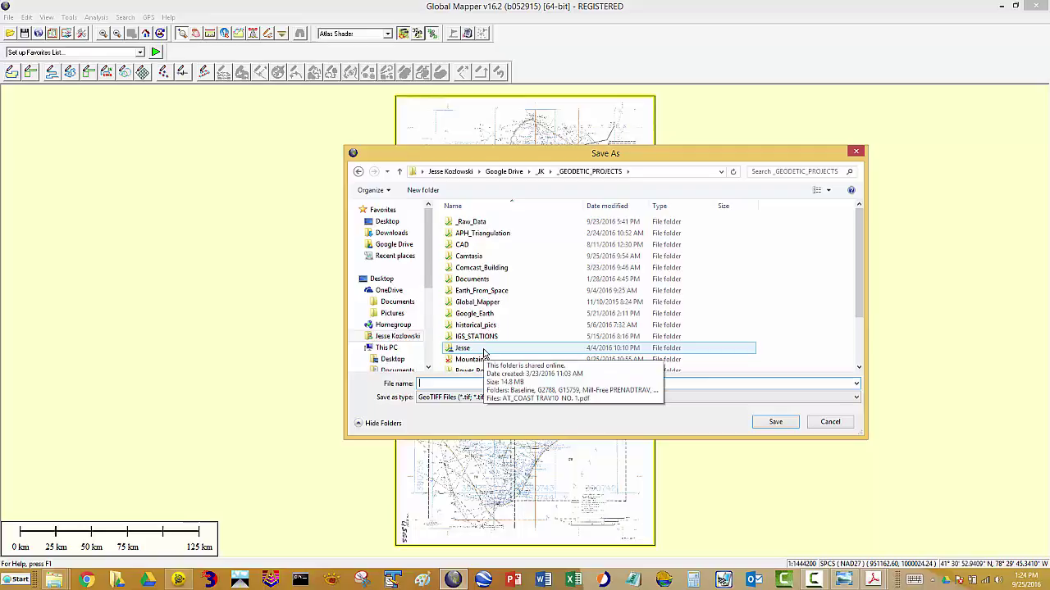
{"action": "double_click", "coordinate": [492, 234]}
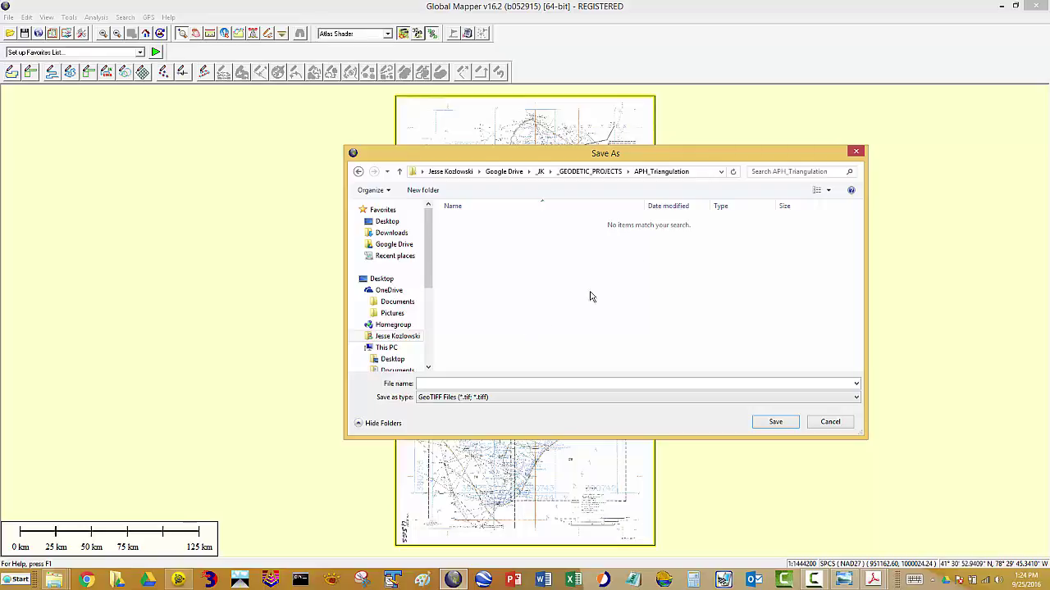
{"action": "left_click", "coordinate": [477, 383]}
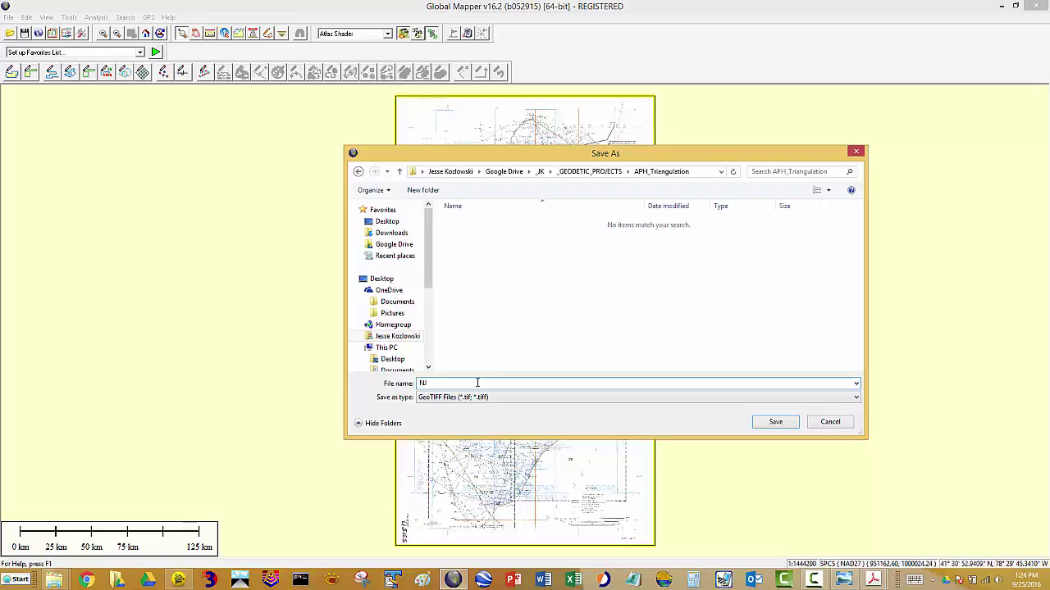
{"action": "type", "text": "NJ_Tri"}
{"action": "type", "text": "angula"}
{"action": "type", "text": "tion_Digi"}
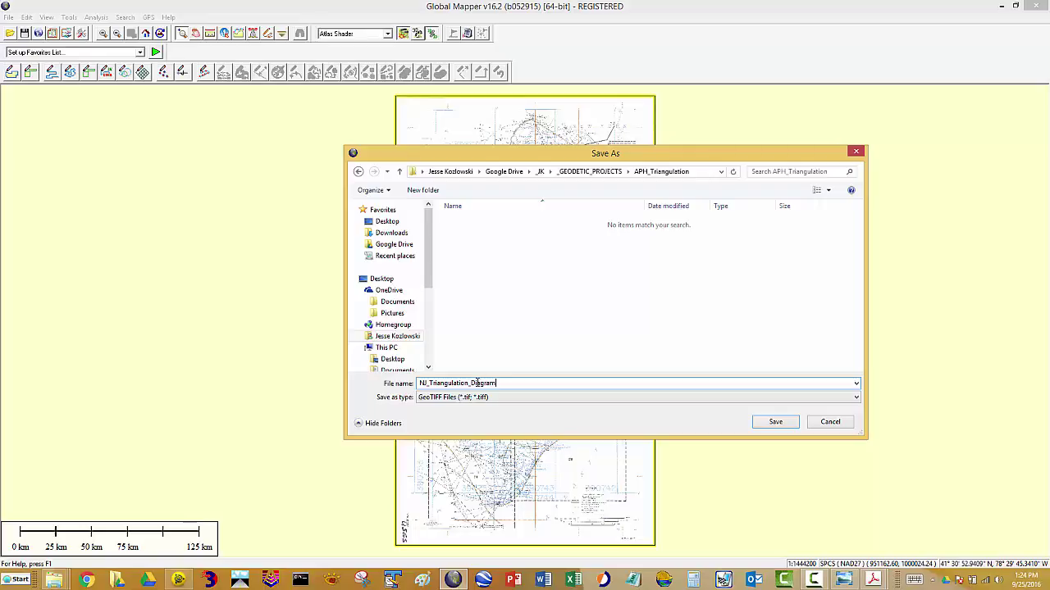
{"action": "type", "text": "agram_SPCS_NAD27_Uft"}
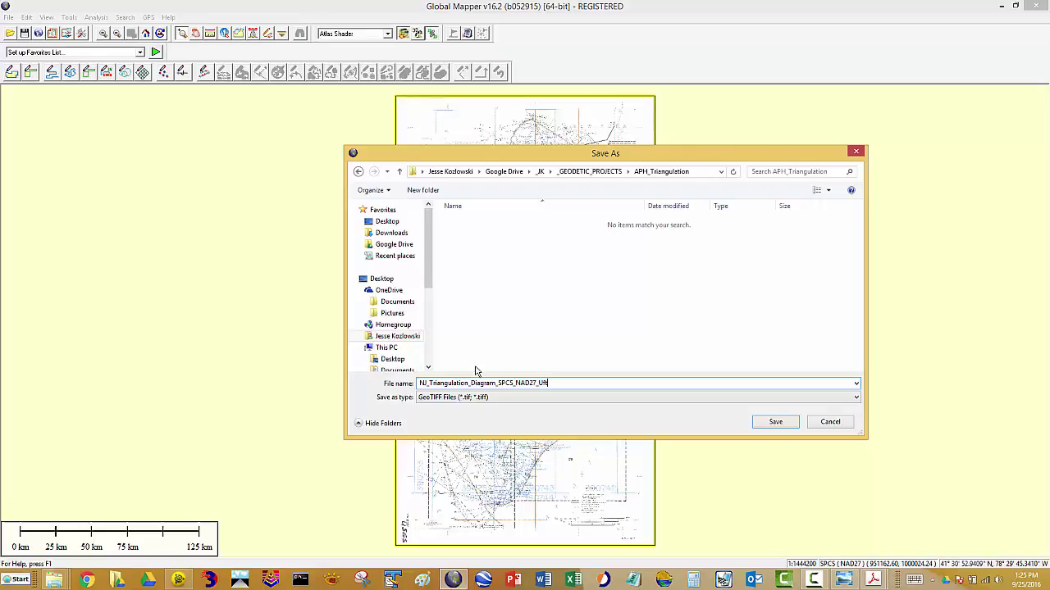
{"action": "left_click", "coordinate": [760, 423]}
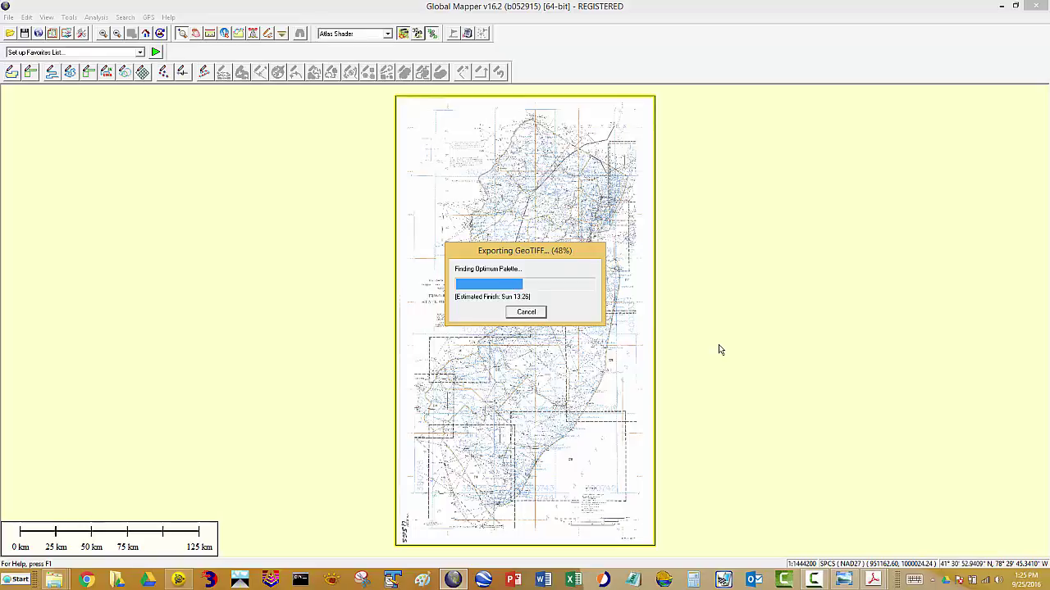
Step: Switch between open windows with Alt+Tab while the GeoTIFF export completes
{"action": "key", "text": "alt+Tab"}
{"action": "key", "text": "Tab"}
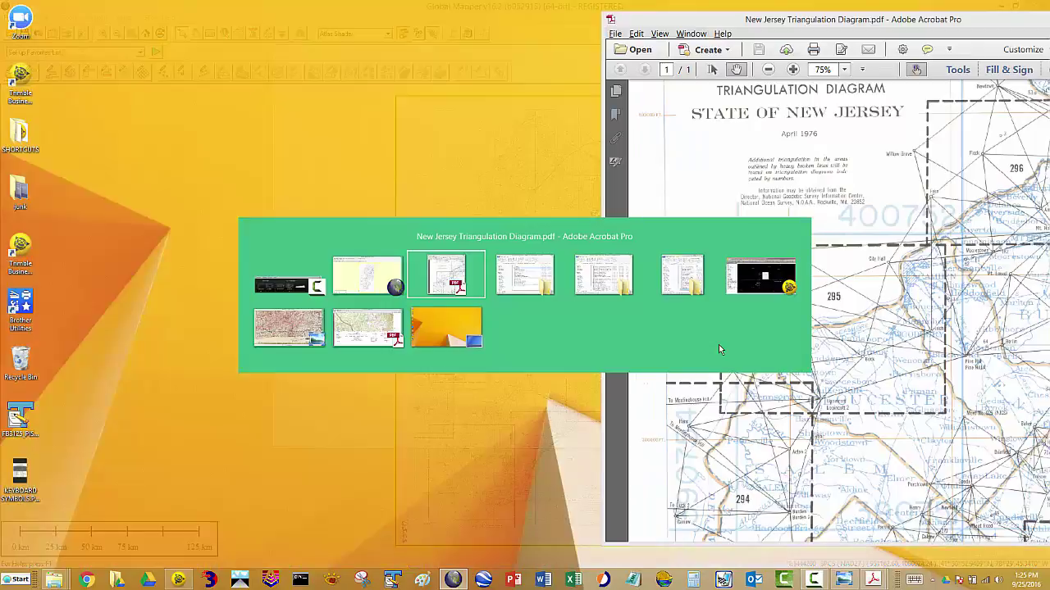
{"action": "key", "text": "Tab"}
{"action": "key", "text": "Tab"}
{"action": "key", "text": "Tab"}
{"action": "key", "text": "Tab"}
{"action": "key", "text": "Tab"}
{"action": "key", "text": "Tab"}
{"action": "key", "text": "Tab"}
{"action": "key", "text": "Tab"}
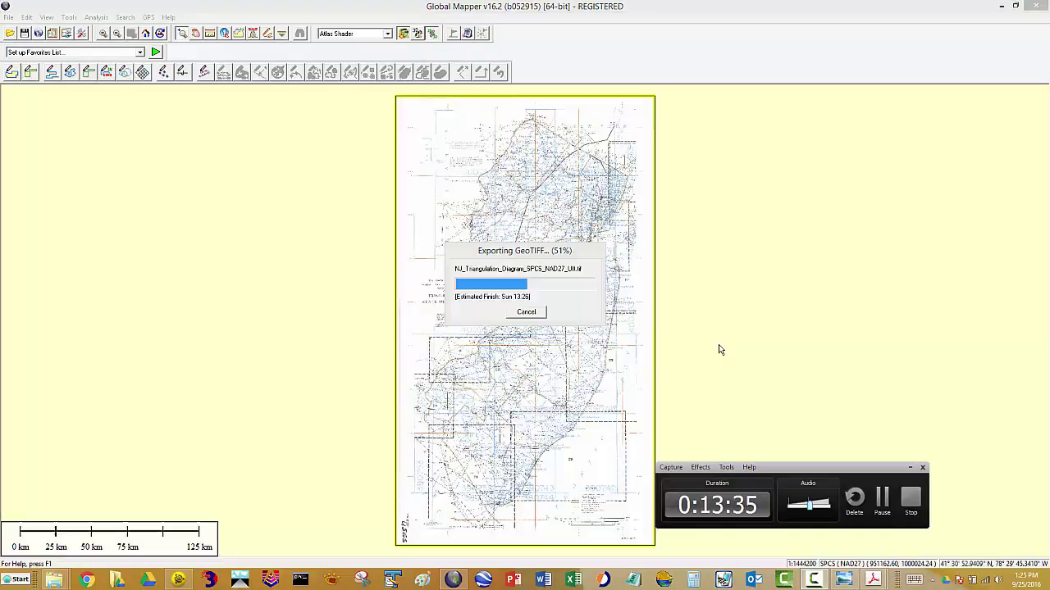
{"action": "left_click", "coordinate": [883, 497]}
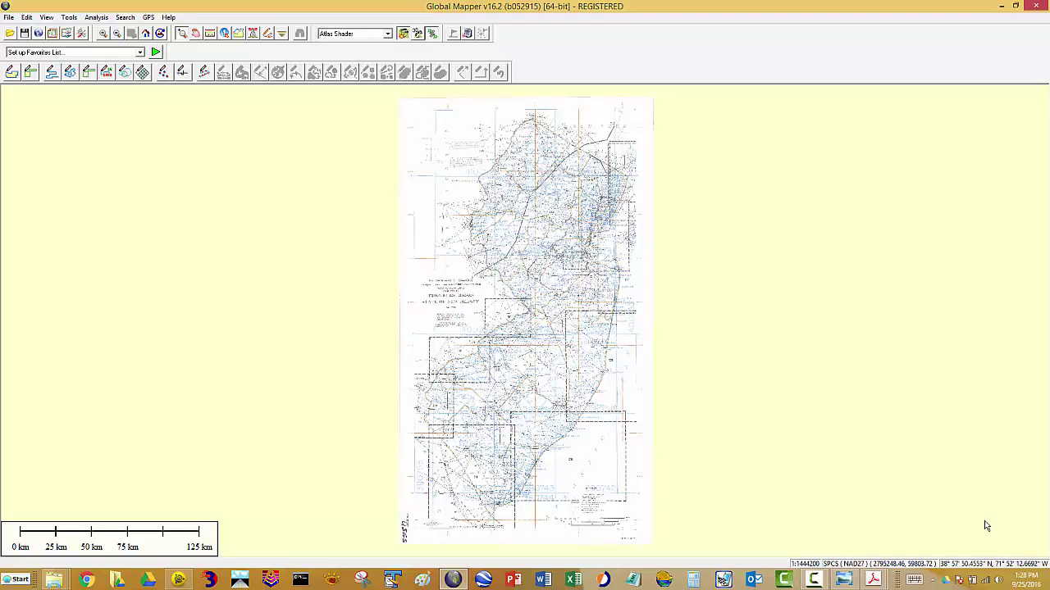
Step: Switch to the recorder window with Alt+Tab and minimize its panel
{"action": "key", "text": "alt+Tab"}
{"action": "key", "text": "Tab"}
{"action": "key", "text": "Tab"}
{"action": "key", "text": "Tab"}
{"action": "key", "text": "Tab"}
{"action": "key", "text": "Tab"}
{"action": "key", "text": "Tab"}
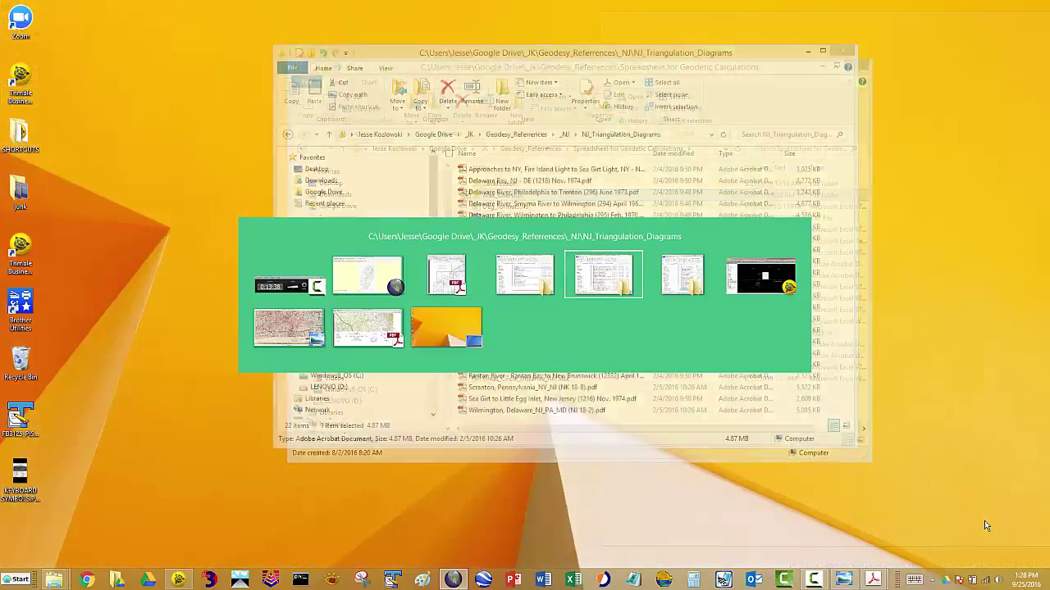
{"action": "key", "text": "Tab"}
{"action": "key", "text": "Tab"}
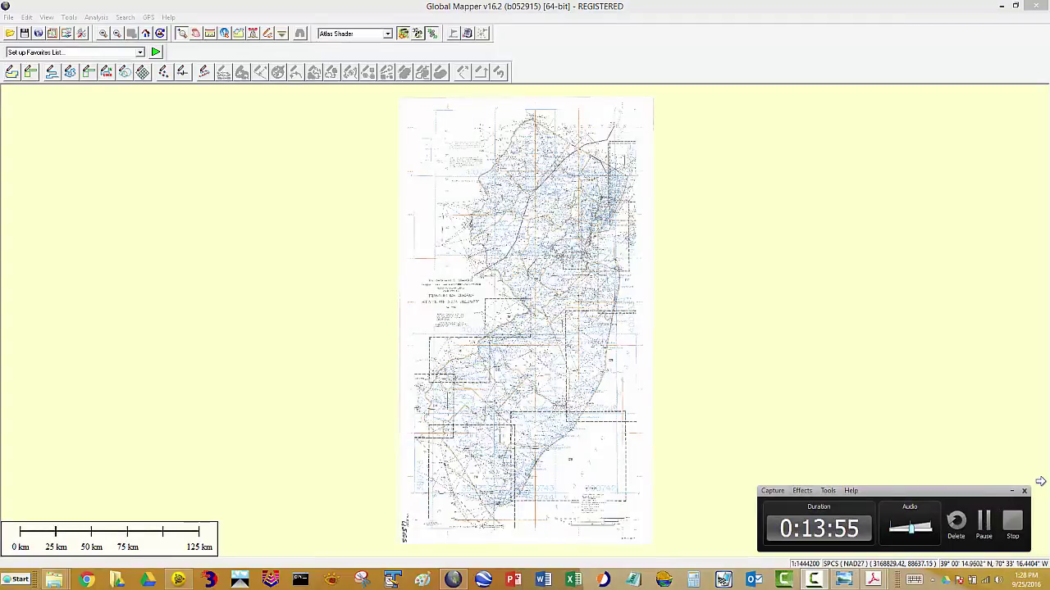
{"action": "left_click", "coordinate": [1011, 490]}
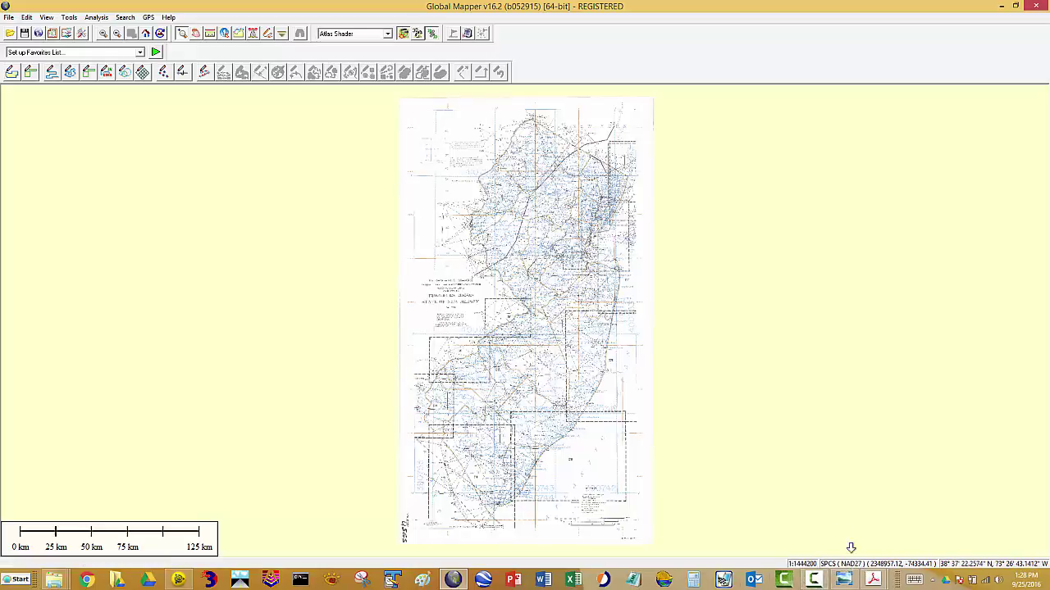
Step: In Configure's projection settings, change the datum to NAD83 with FEET (U.S. SURVEY) planar units
{"action": "left_click", "coordinate": [72, 19]}
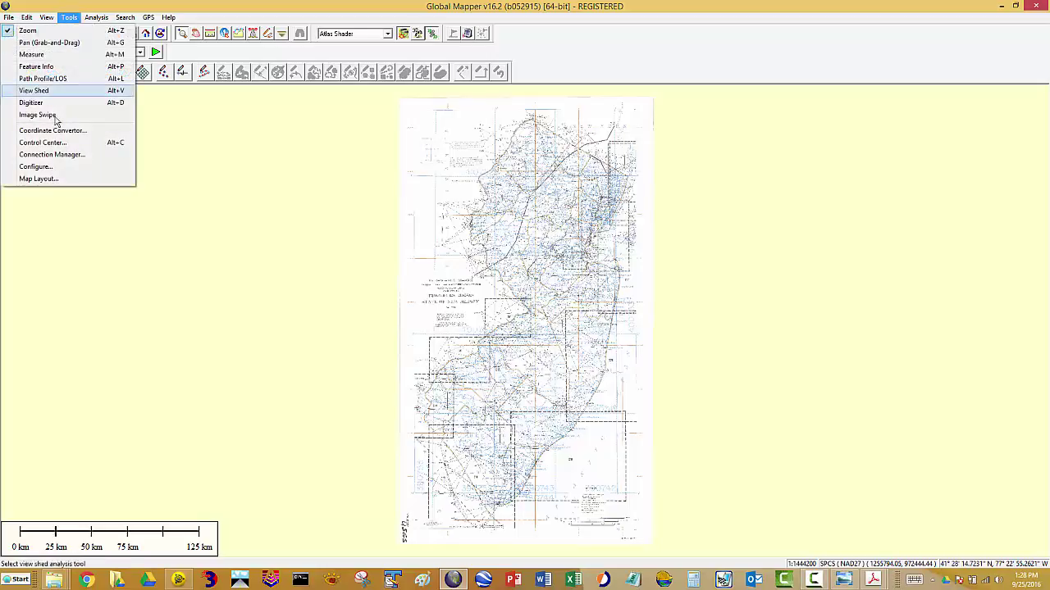
{"action": "left_click", "coordinate": [59, 168]}
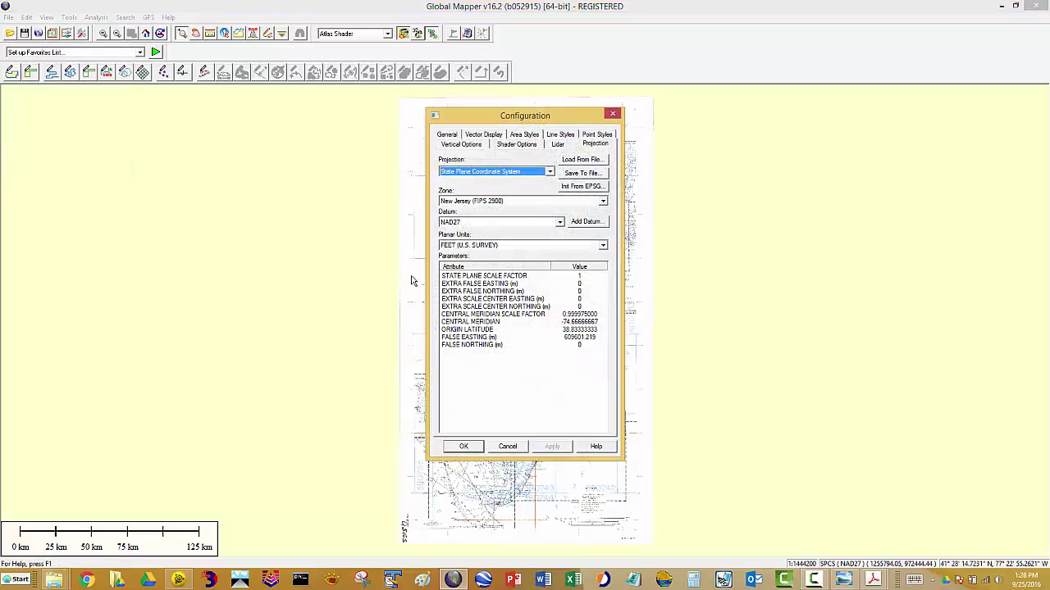
{"action": "left_click", "coordinate": [559, 222]}
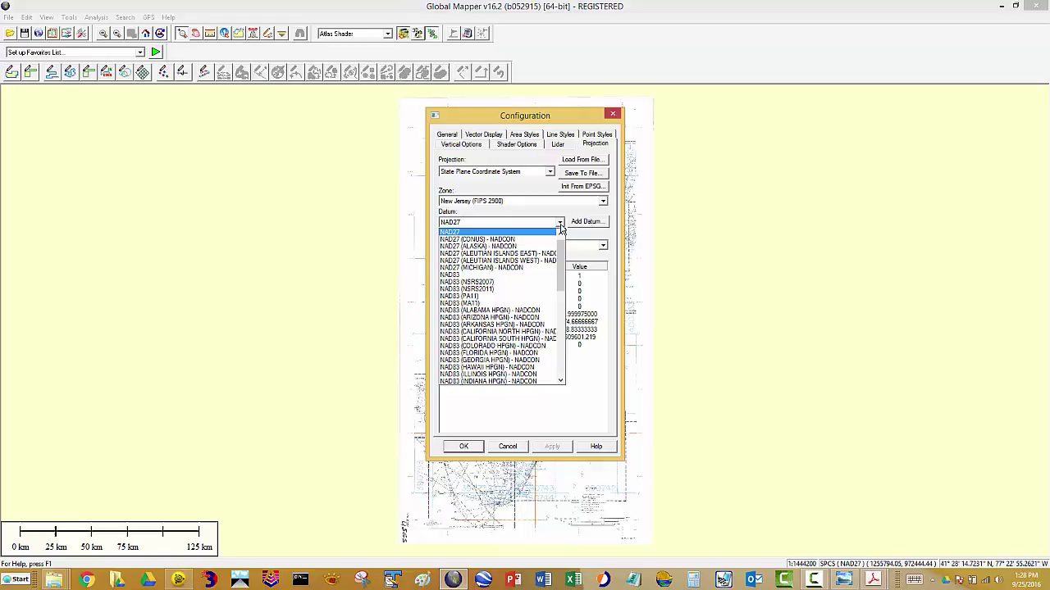
{"action": "left_click", "coordinate": [537, 277]}
{"action": "left_click", "coordinate": [602, 245]}
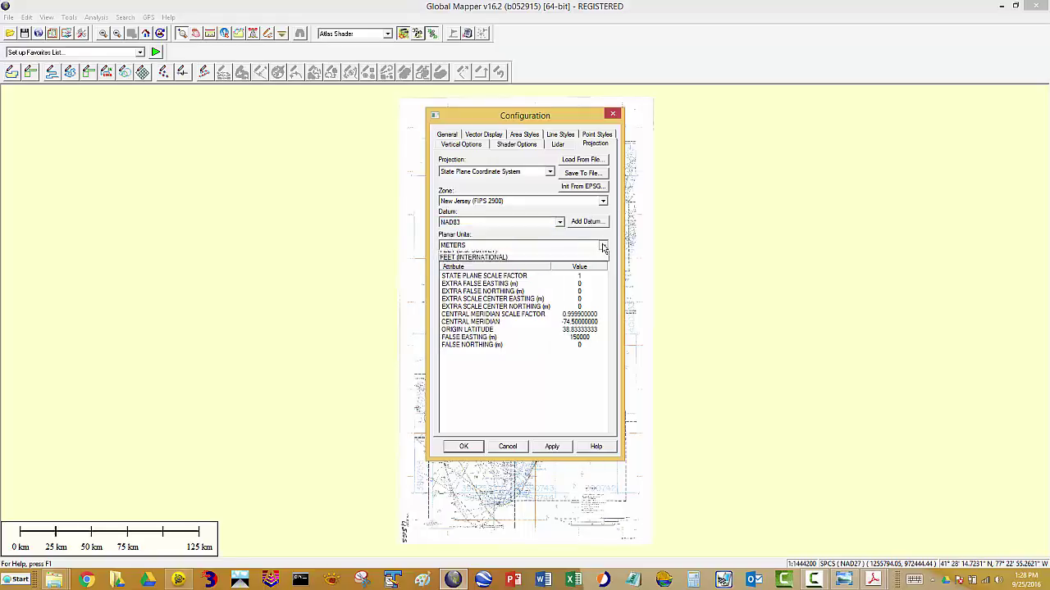
{"action": "left_click", "coordinate": [589, 263]}
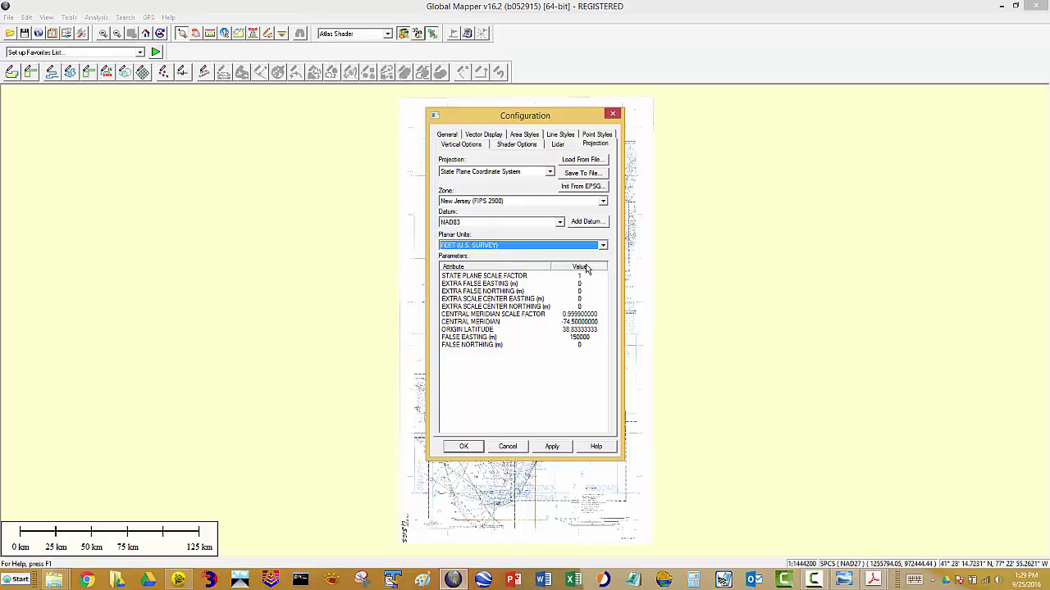
{"action": "left_click", "coordinate": [480, 450]}
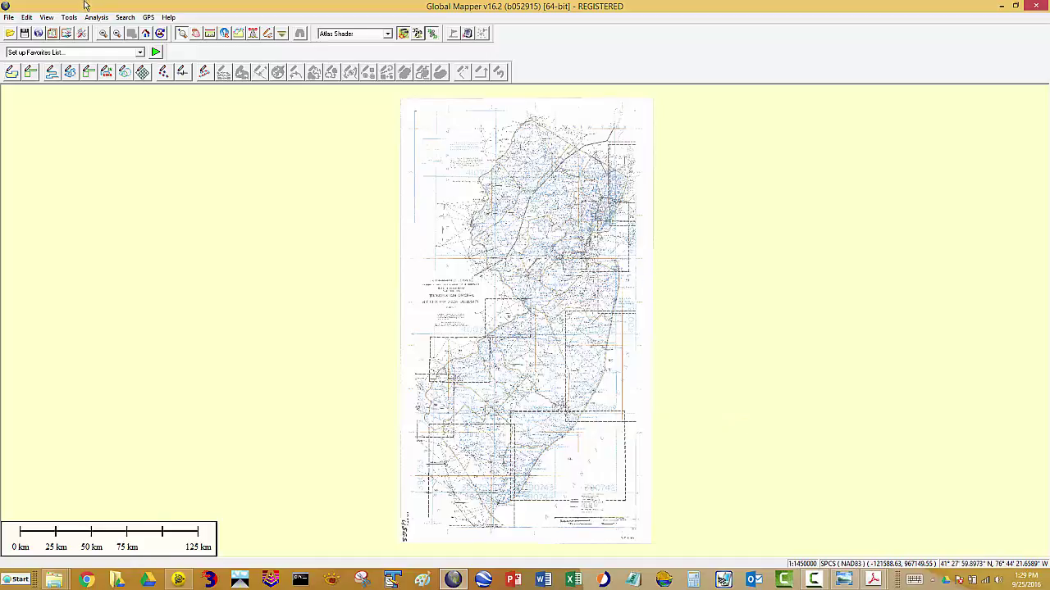
Step: Start a GeoTIFF raster export, passing the reprojection tip and keeping default export options
{"action": "left_click", "coordinate": [8, 17]}
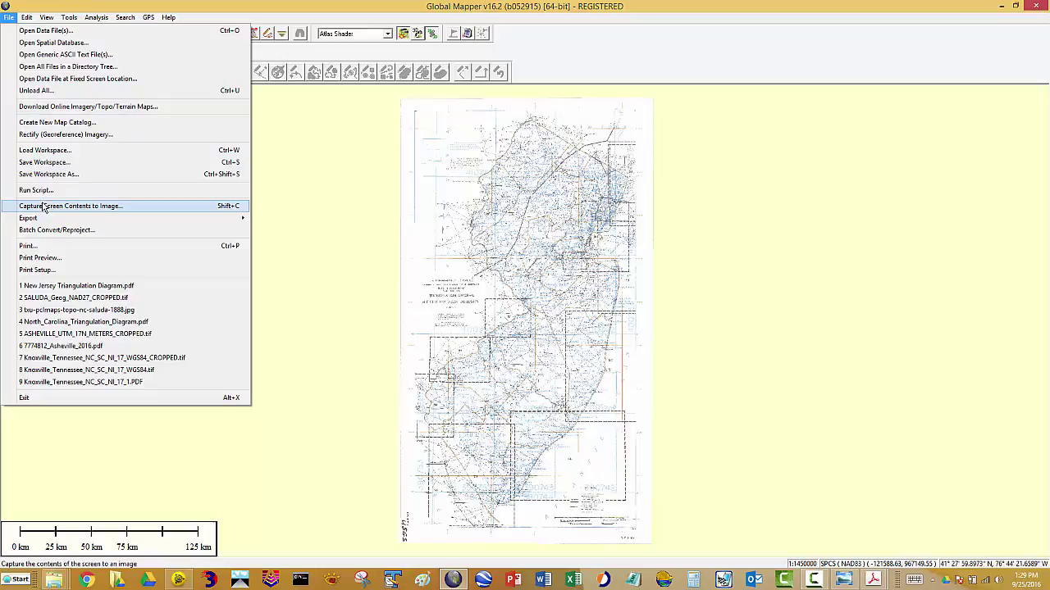
{"action": "mouse_move", "coordinate": [47, 218]}
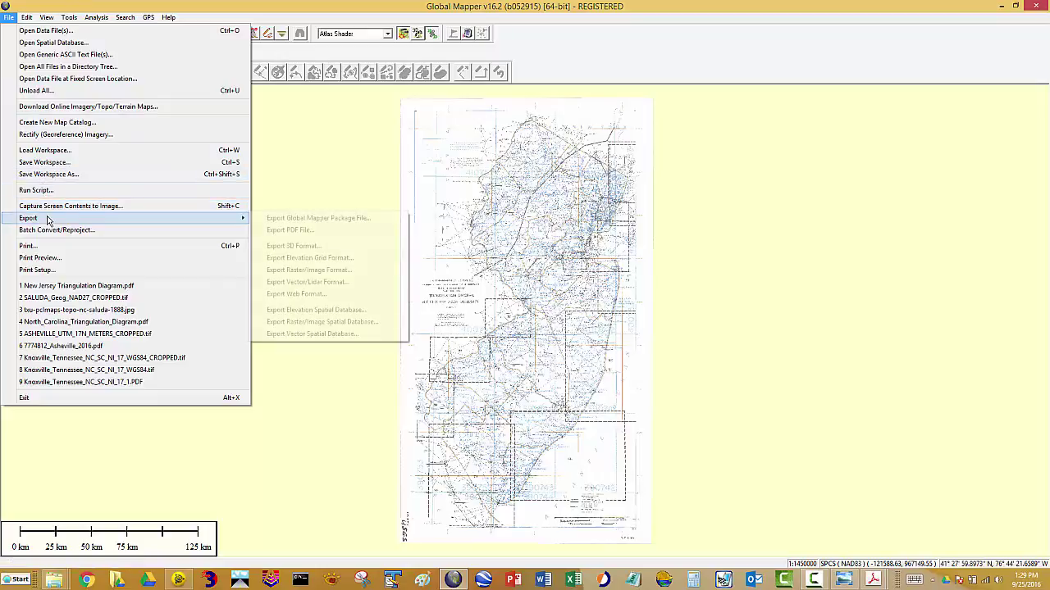
{"action": "left_click", "coordinate": [302, 275]}
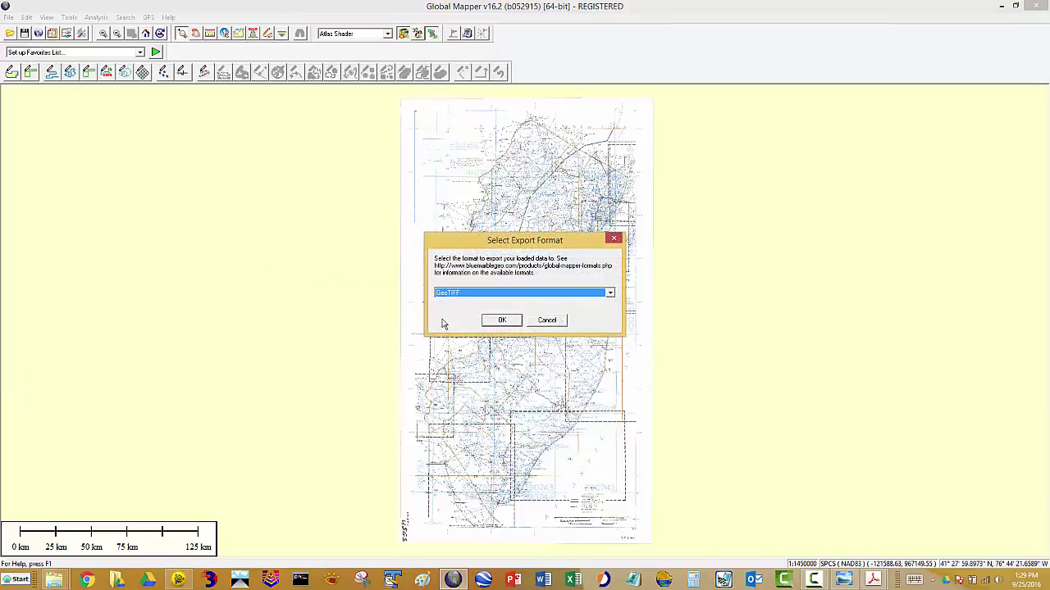
{"action": "left_click", "coordinate": [497, 320]}
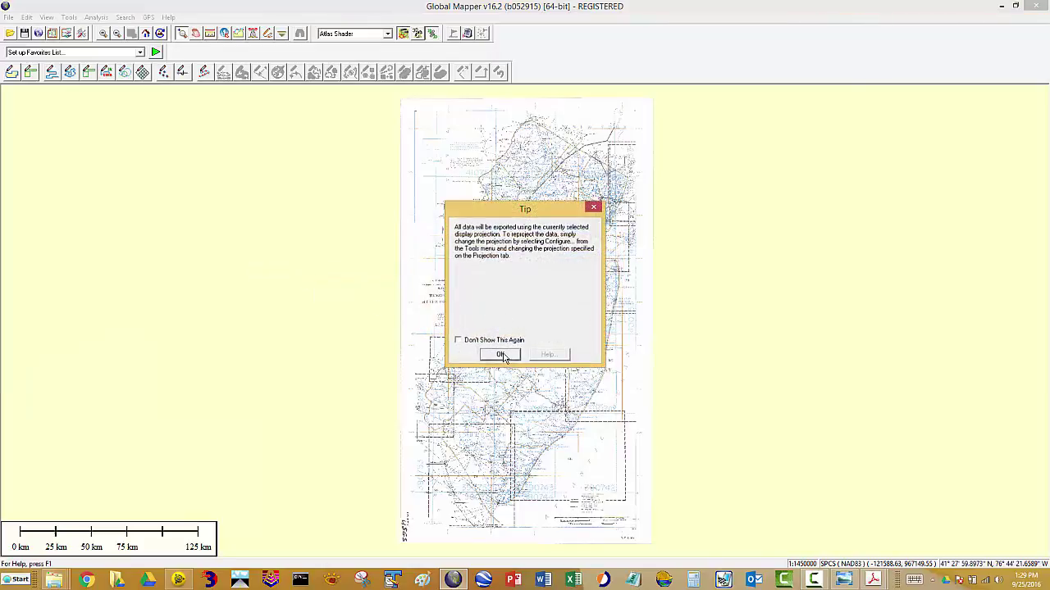
{"action": "left_click", "coordinate": [499, 353]}
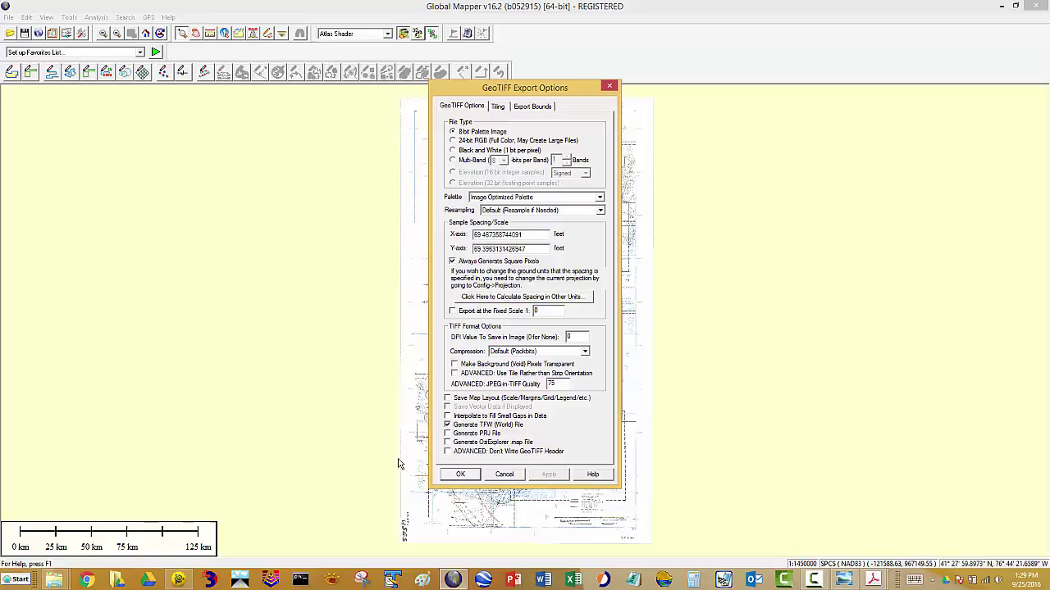
{"action": "left_click", "coordinate": [461, 475]}
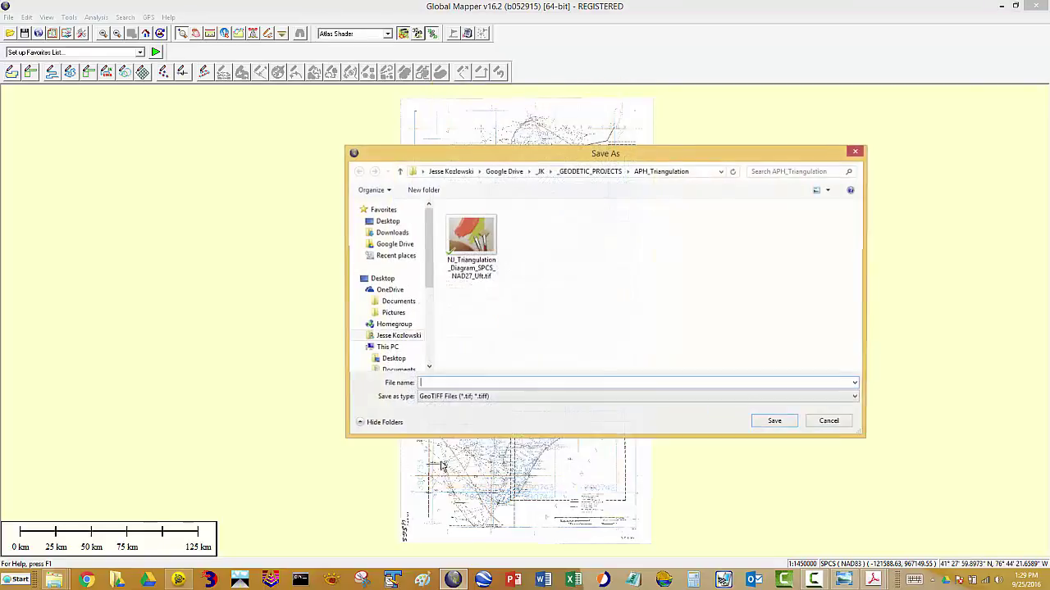
Step: Save as NJ_Triangulation_Diagram_SPCS_NAD83_Uft.tif by changing 27 to 83 in the existing name
{"action": "left_click", "coordinate": [472, 276]}
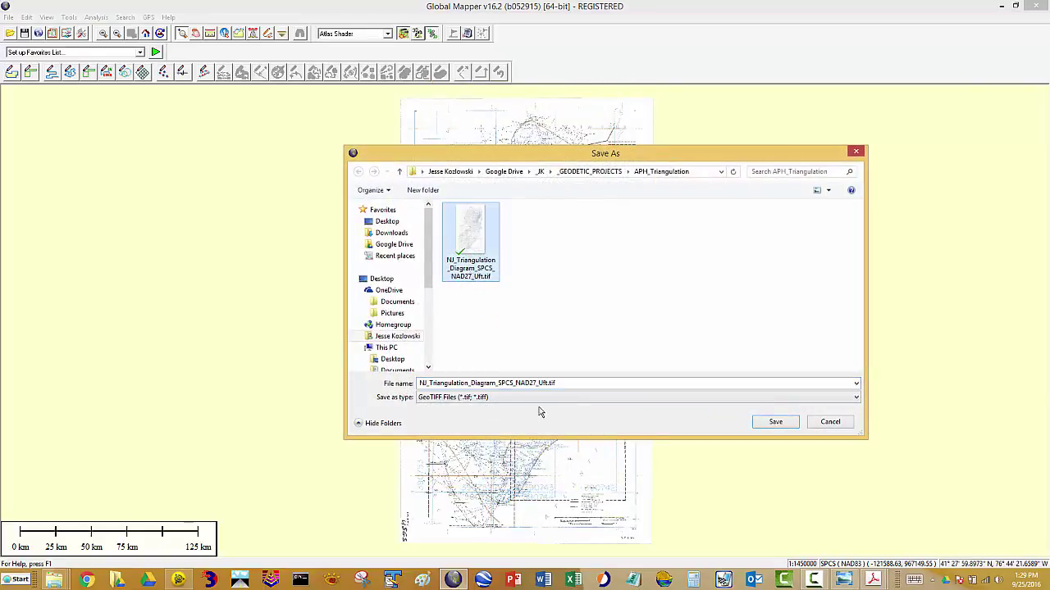
{"action": "left_click", "coordinate": [535, 382]}
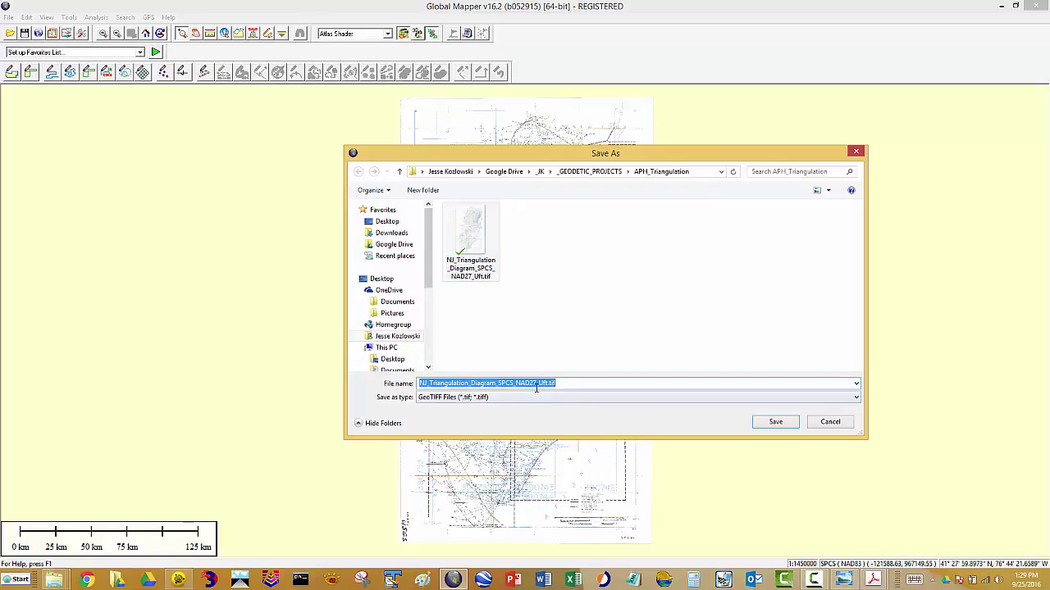
{"action": "left_click", "coordinate": [534, 383]}
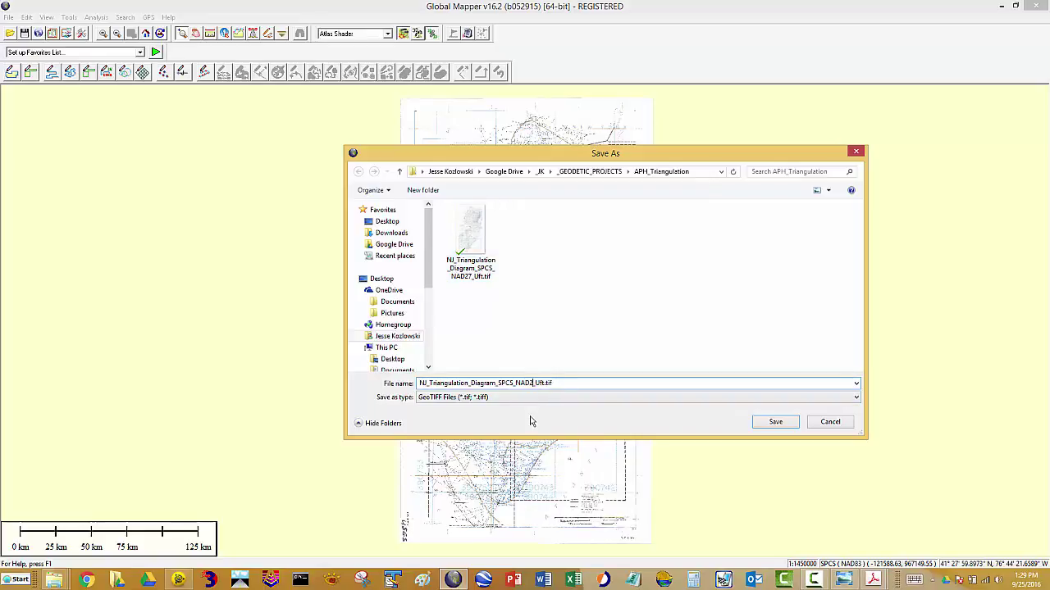
{"action": "key", "text": "BackSpace"}
{"action": "key", "text": "BackSpace"}
{"action": "type", "text": "83"}
{"action": "left_click", "coordinate": [775, 421]}
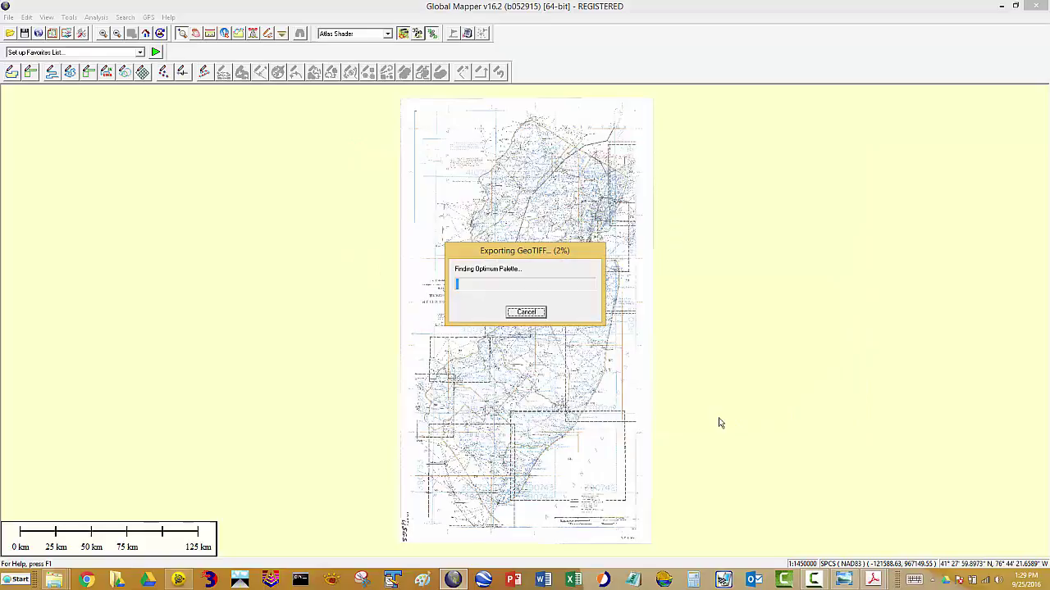
Step: Switch back to Global Mapper and load the New York, New York_NJ_CT (NK 18-12).pdf diagram
{"action": "key", "text": "alt+Tab"}
{"action": "key", "text": "alt+Tab"}
{"action": "key", "text": "alt+Tab"}
{"action": "key", "text": "alt+Tab"}
{"action": "key", "text": "alt+Tab"}
{"action": "key", "text": "alt+Tab"}
{"action": "key", "text": "alt+Tab"}
{"action": "key", "text": "alt+Tab"}
{"action": "key", "text": "alt+Tab"}
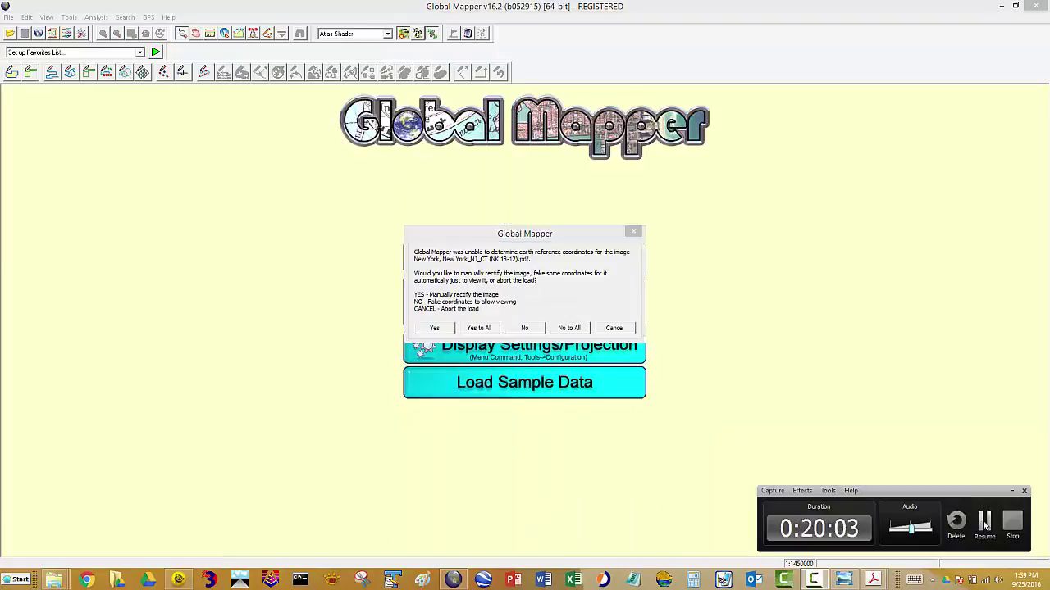
{"action": "left_click", "coordinate": [984, 525]}
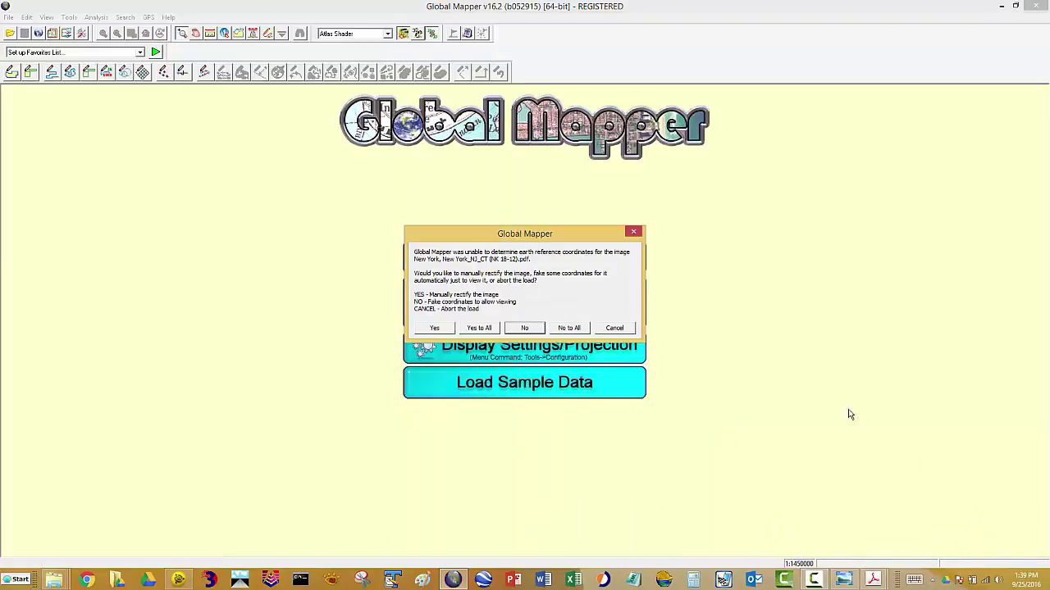
Step: Choose manual rectification for the New York PDF and bring up its control point projection settings
{"action": "left_click", "coordinate": [433, 328]}
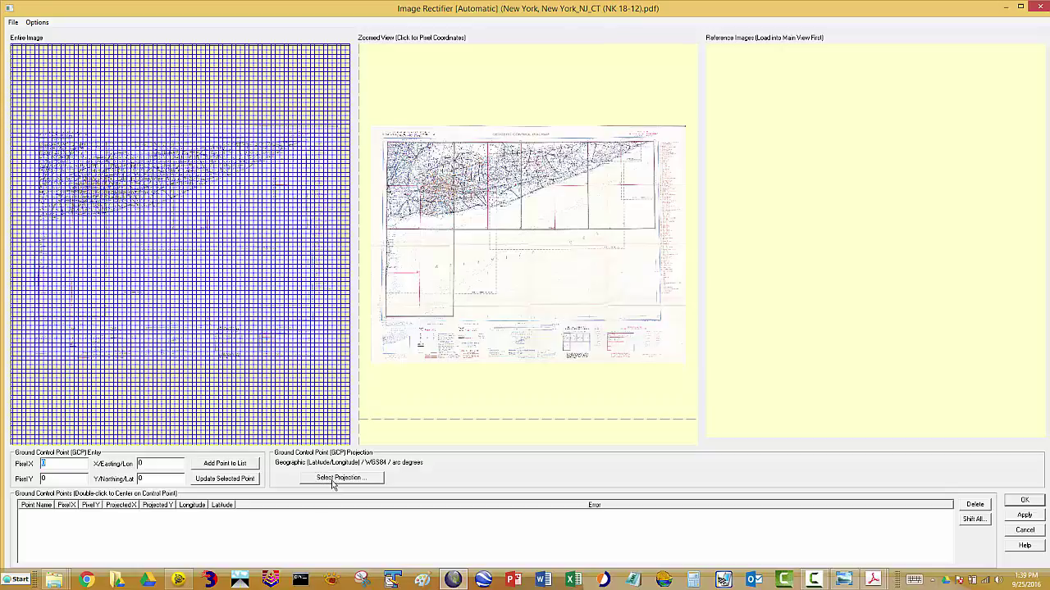
{"action": "left_click", "coordinate": [333, 481]}
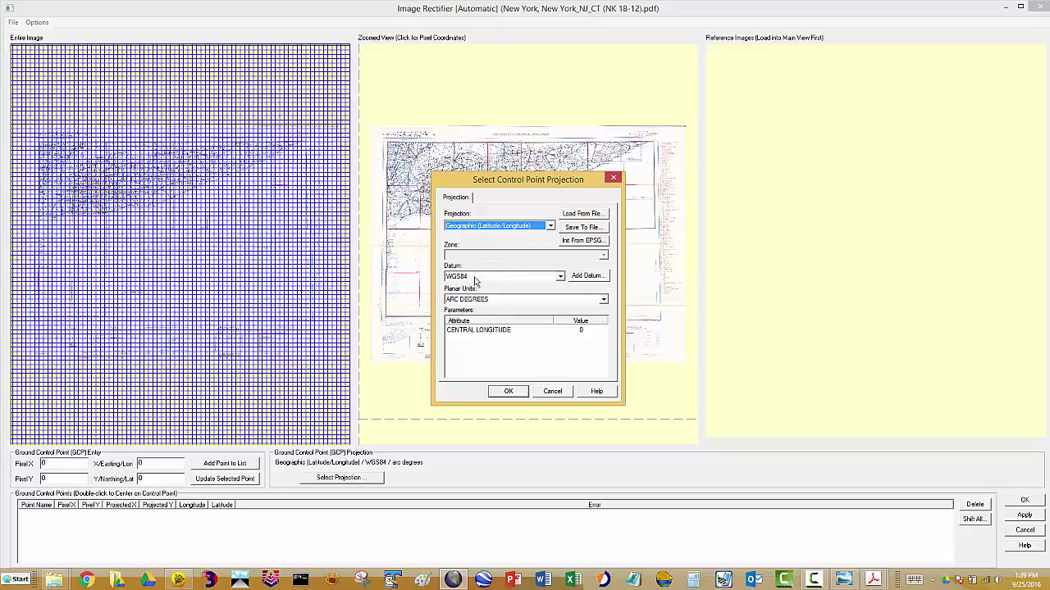
Step: Change the control point datum from WGS84 to NAD27, keeping Geographic in arc degrees
{"action": "left_click", "coordinate": [561, 277]}
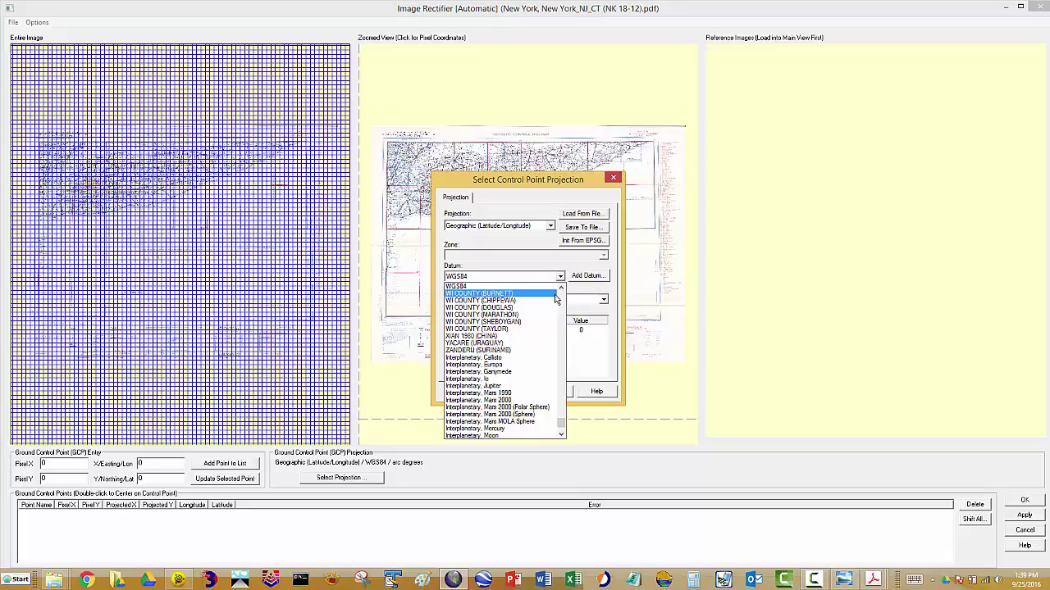
{"action": "scroll", "coordinate": [525, 324], "scroll_direction": "up", "scroll_amount": 2}
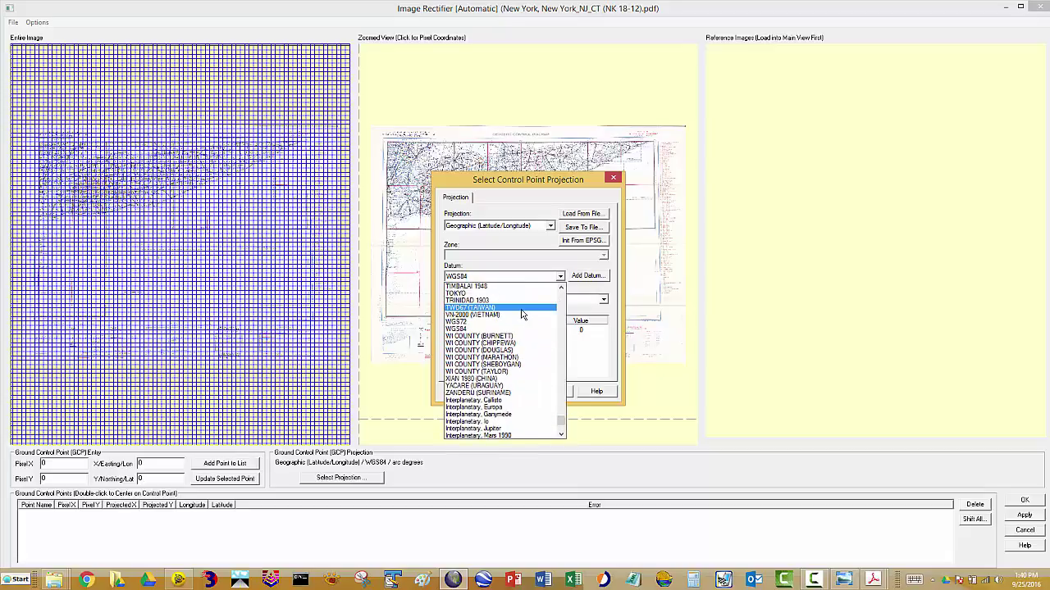
{"action": "scroll", "coordinate": [522, 314], "scroll_direction": "up", "scroll_amount": 10}
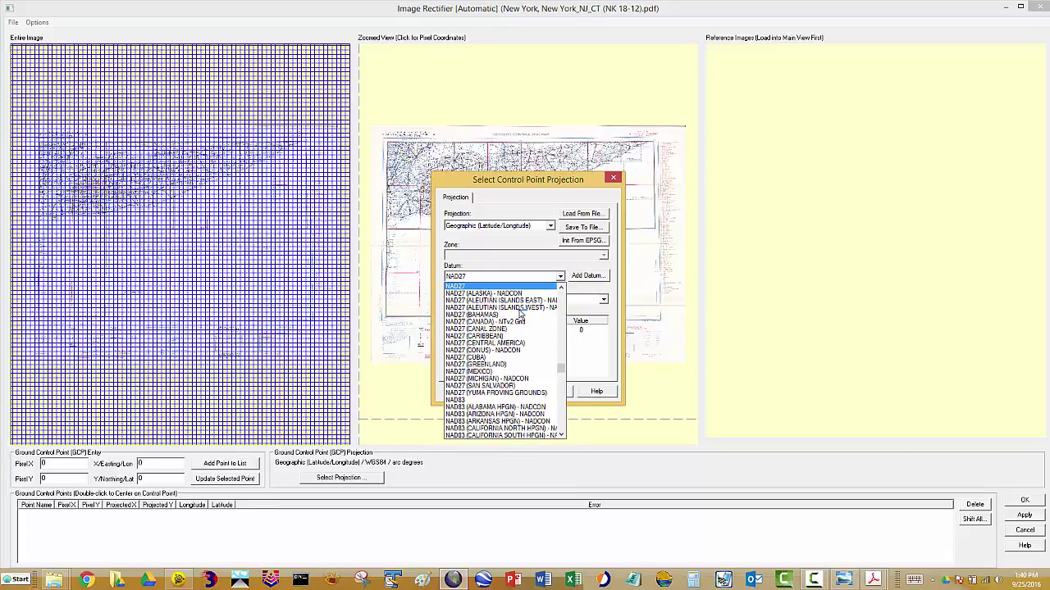
{"action": "left_click", "coordinate": [478, 287]}
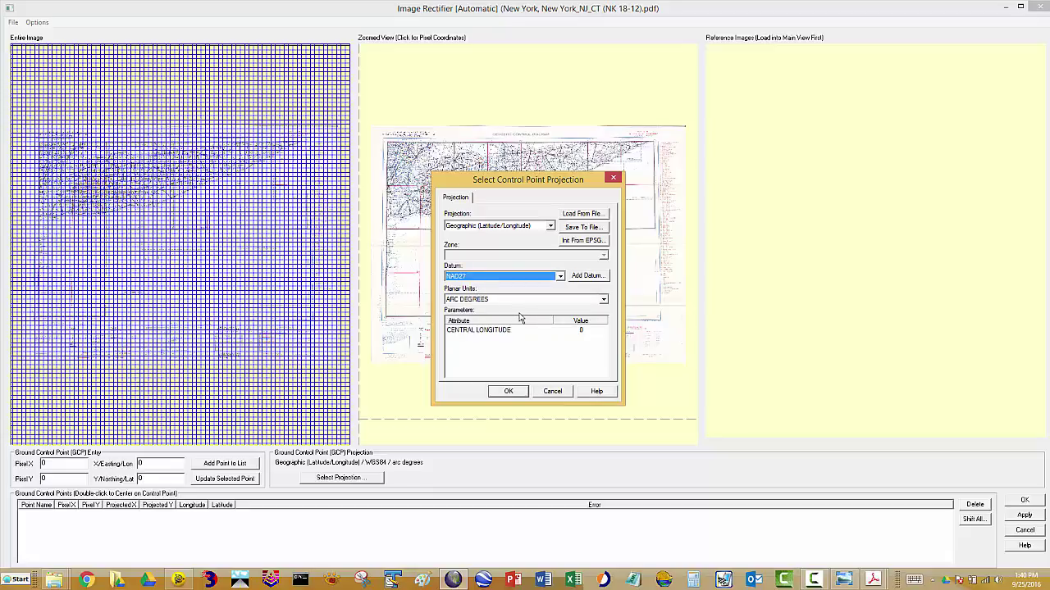
{"action": "left_click", "coordinate": [509, 392]}
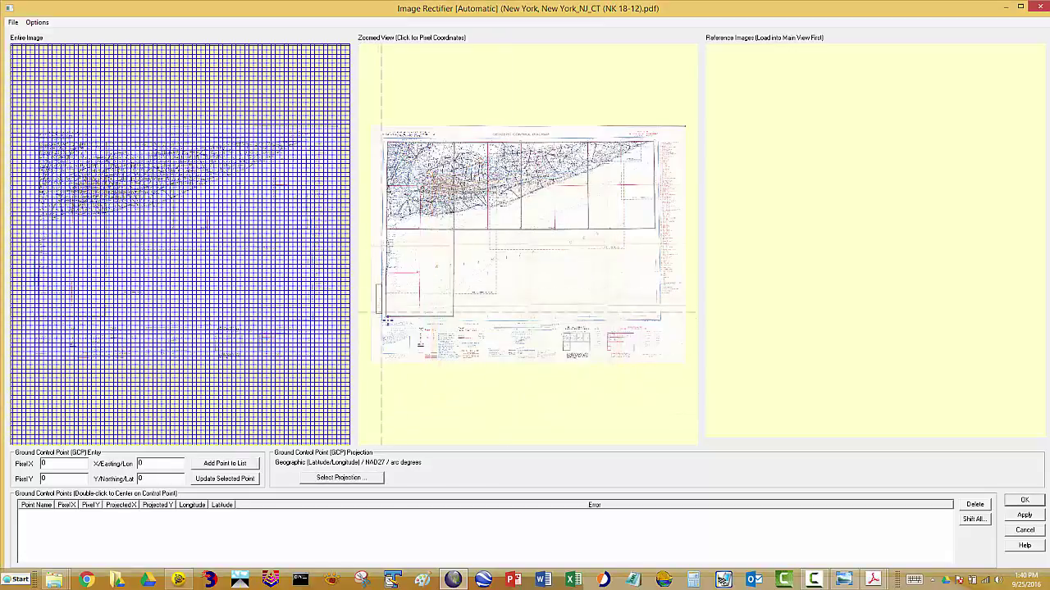
Step: Add Point 1 at the diagram's bottom-left neatline corner, Lon -74, Lat 40
{"action": "left_click", "coordinate": [407, 324]}
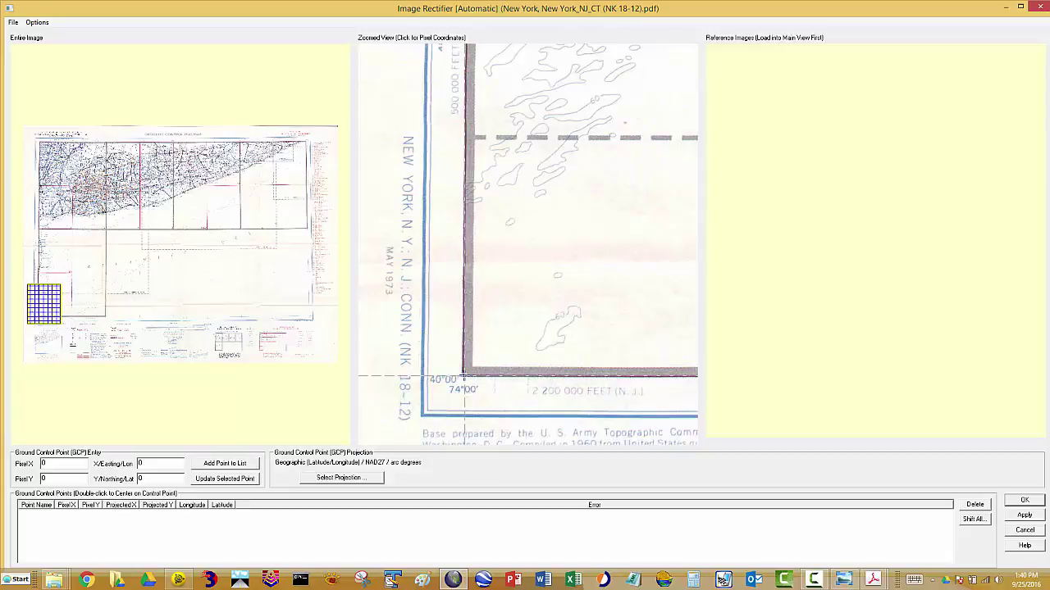
{"action": "left_click", "coordinate": [464, 378]}
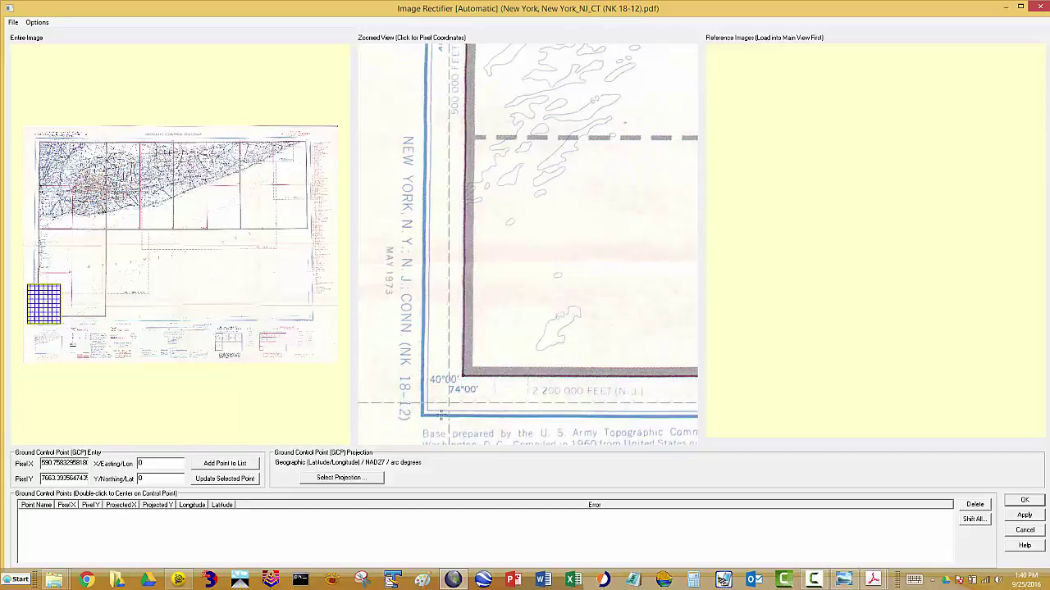
{"action": "double_click", "coordinate": [160, 464]}
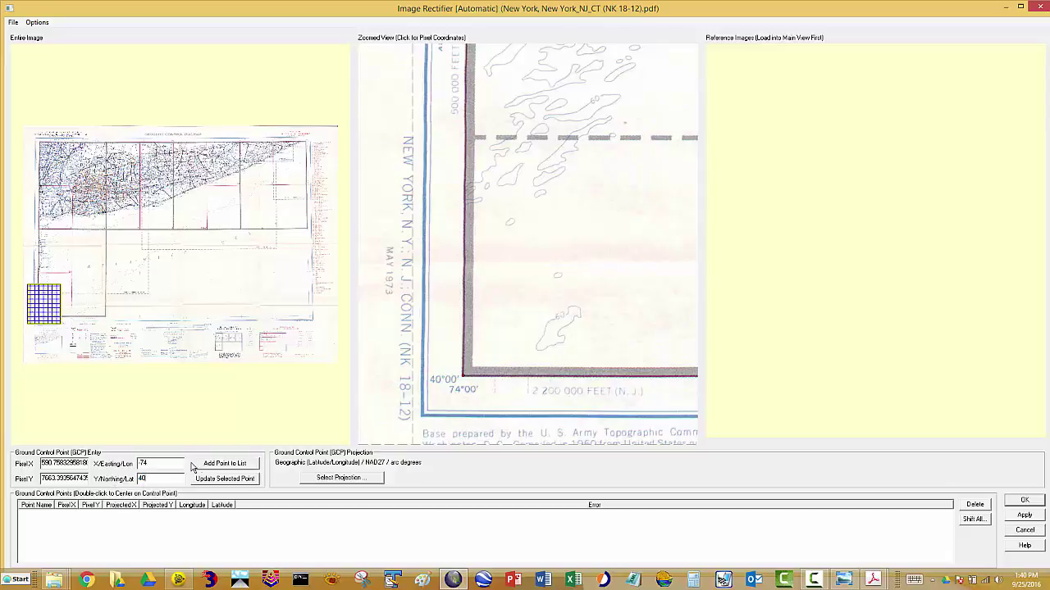
{"action": "left_click", "coordinate": [212, 466]}
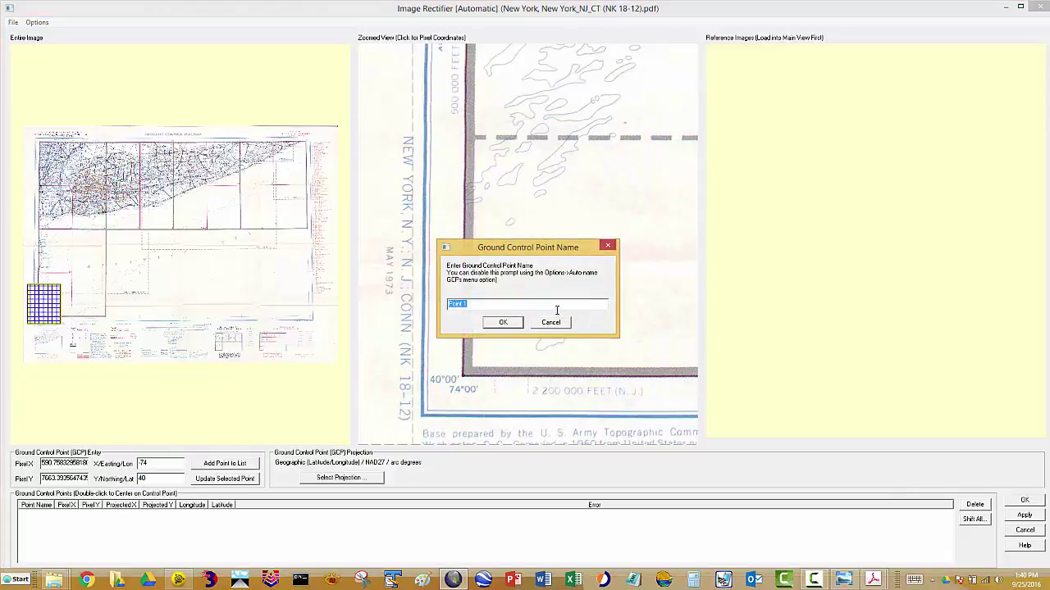
{"action": "left_click", "coordinate": [518, 322]}
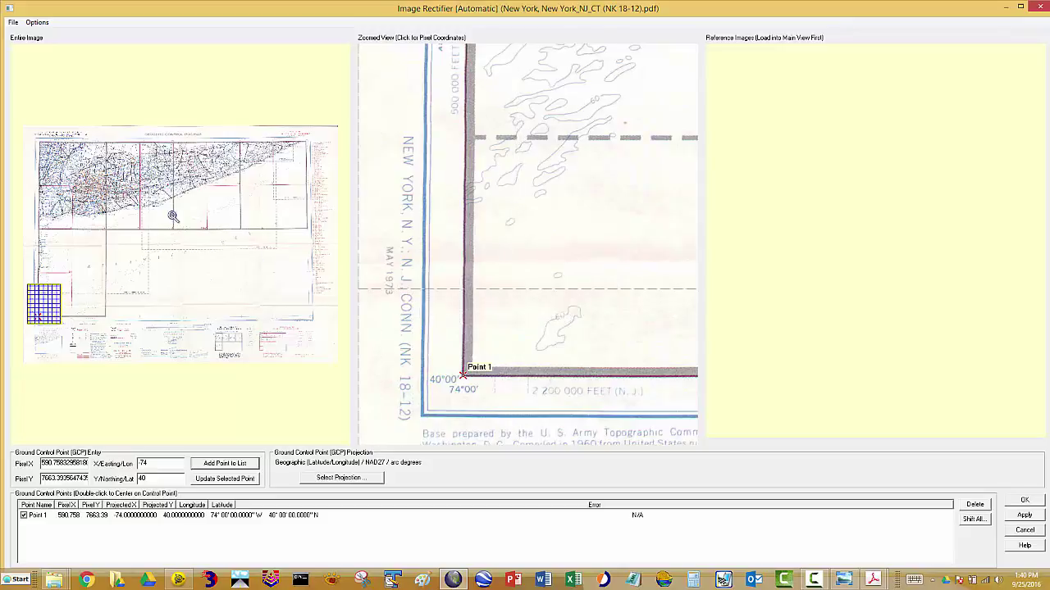
Step: Add Point 2 at the top-left neatline corner, Lon -74, Lat 41
{"action": "left_click", "coordinate": [65, 161]}
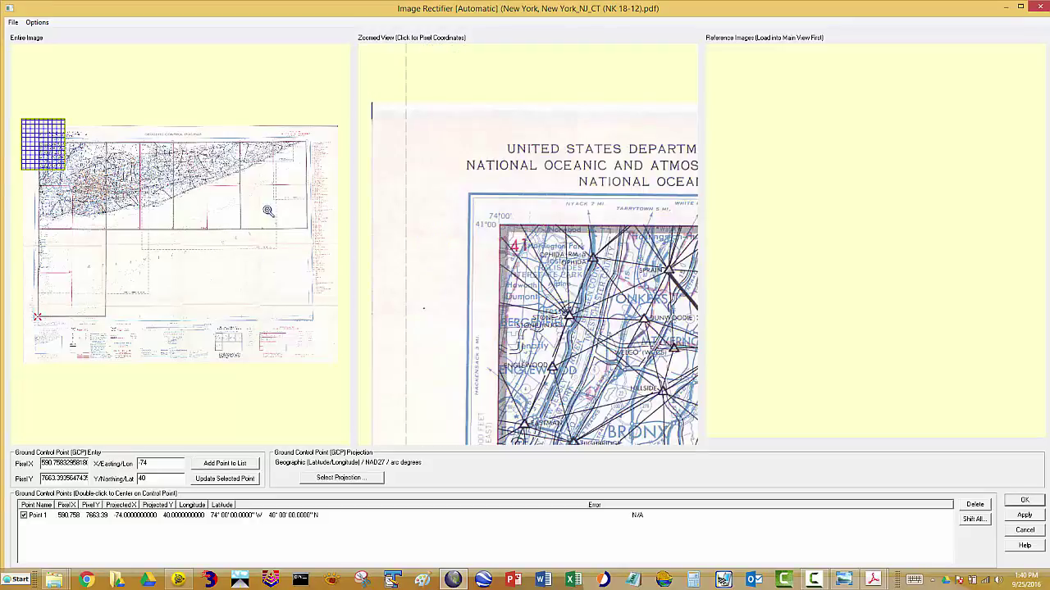
{"action": "left_click", "coordinate": [498, 224]}
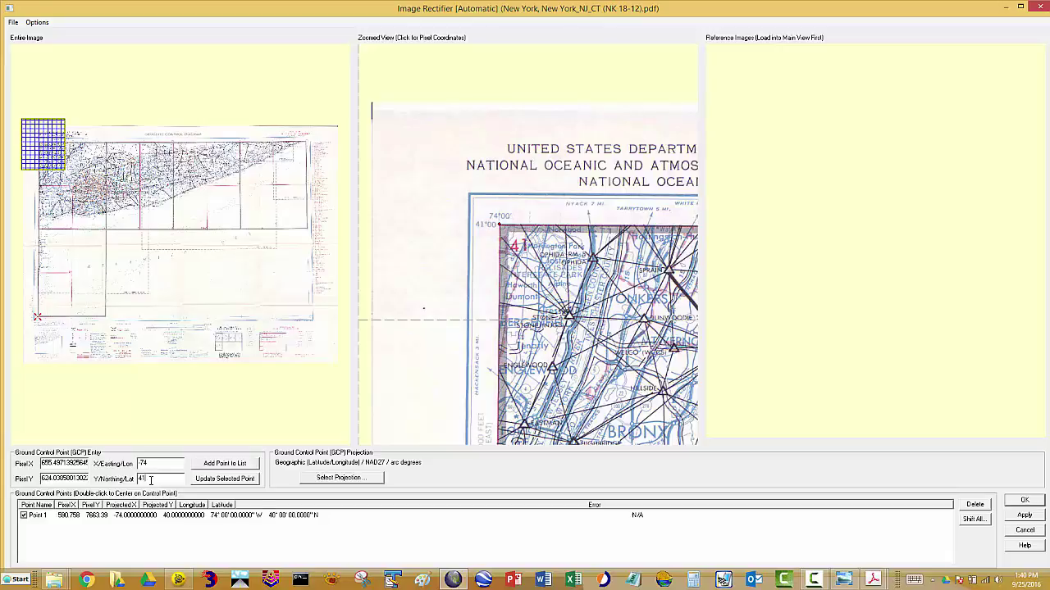
{"action": "left_click", "coordinate": [210, 466]}
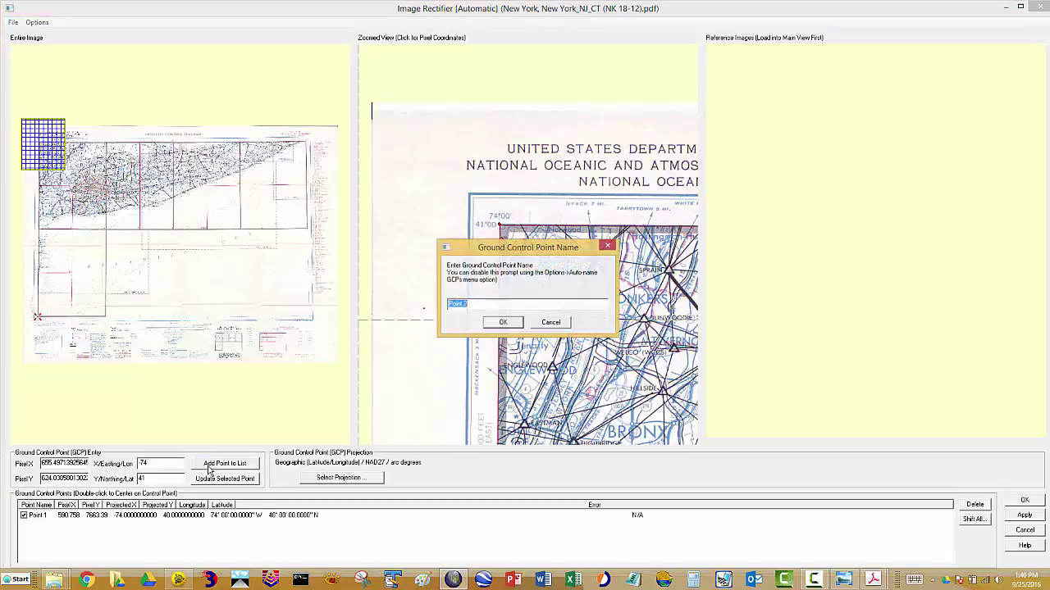
{"action": "left_click", "coordinate": [503, 324]}
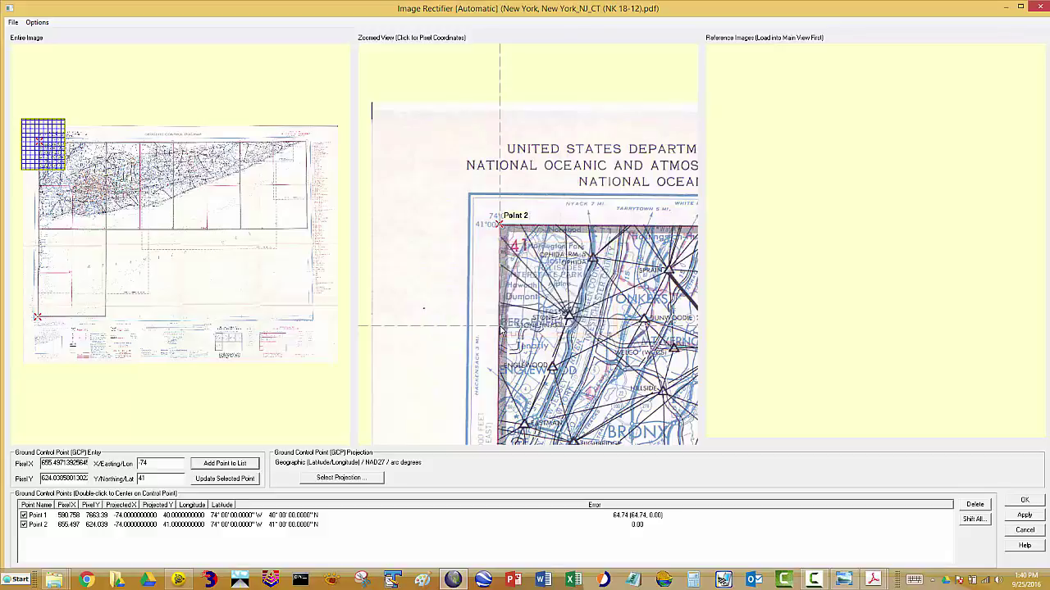
Step: Add Point 3 at the top-right neatline corner, Lon -72, Lat 41, without replacing existing points
{"action": "left_click", "coordinate": [301, 139]}
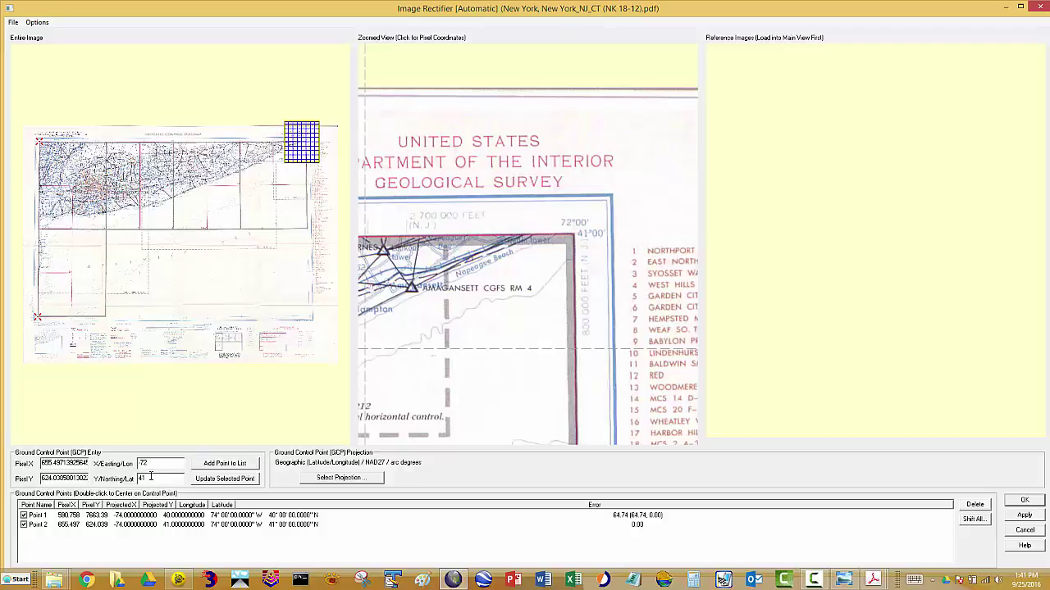
{"action": "left_click", "coordinate": [207, 469]}
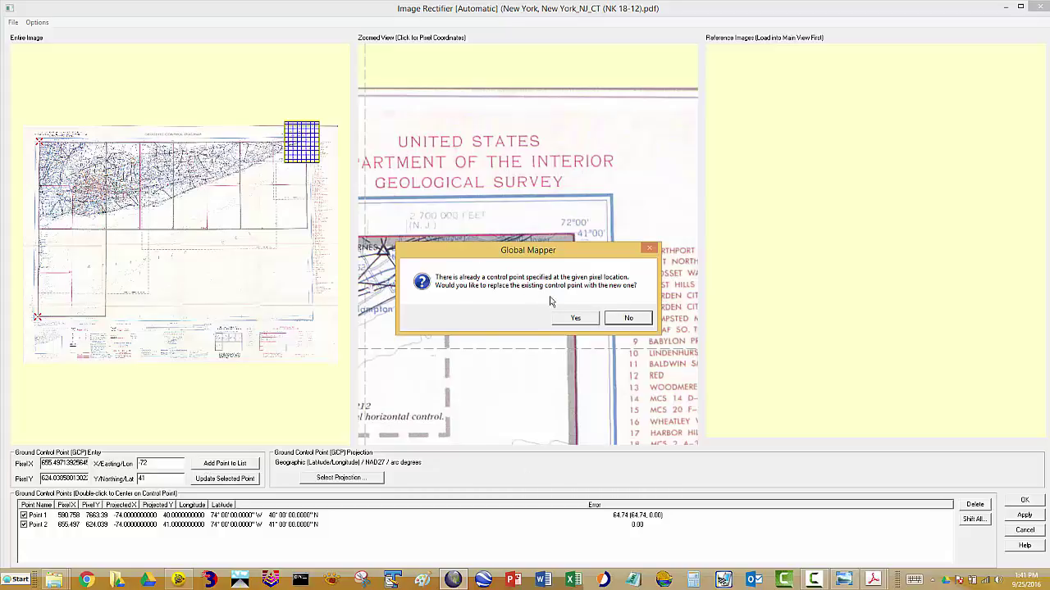
{"action": "left_click", "coordinate": [620, 323]}
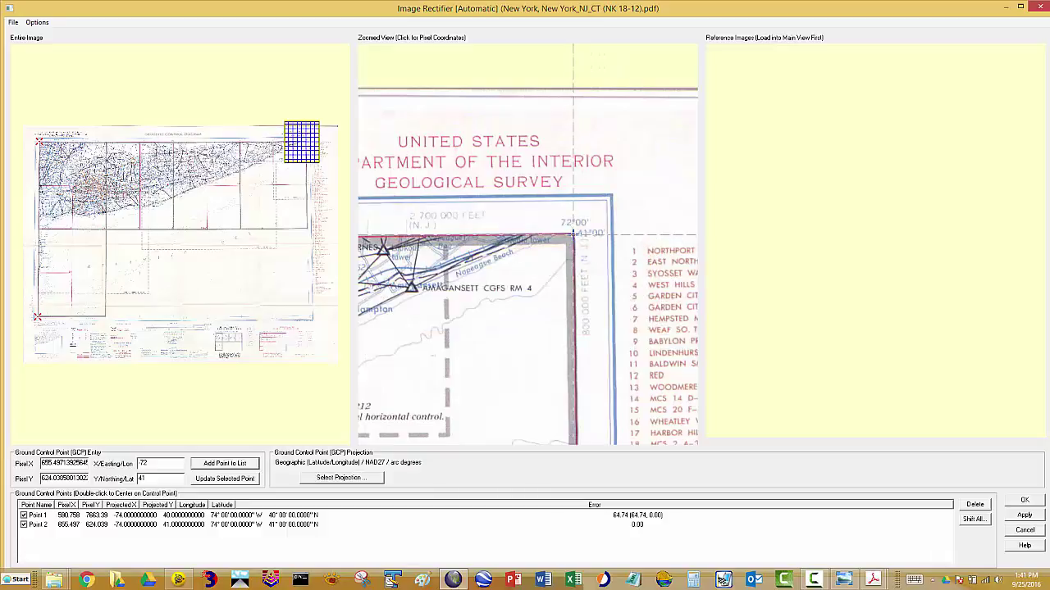
{"action": "left_click", "coordinate": [574, 234]}
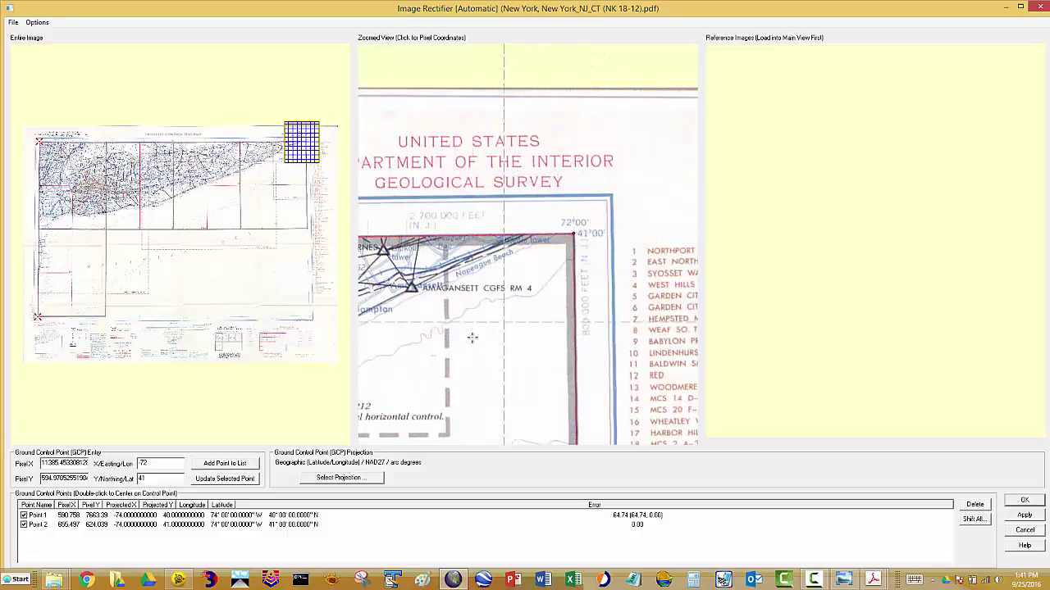
{"action": "left_click", "coordinate": [213, 464]}
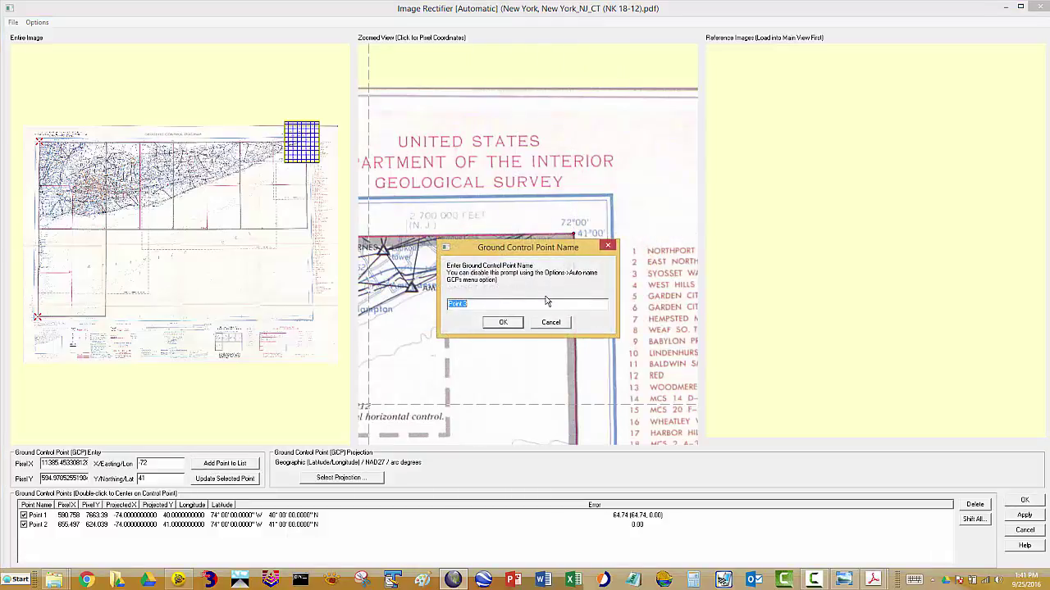
{"action": "left_click", "coordinate": [503, 324]}
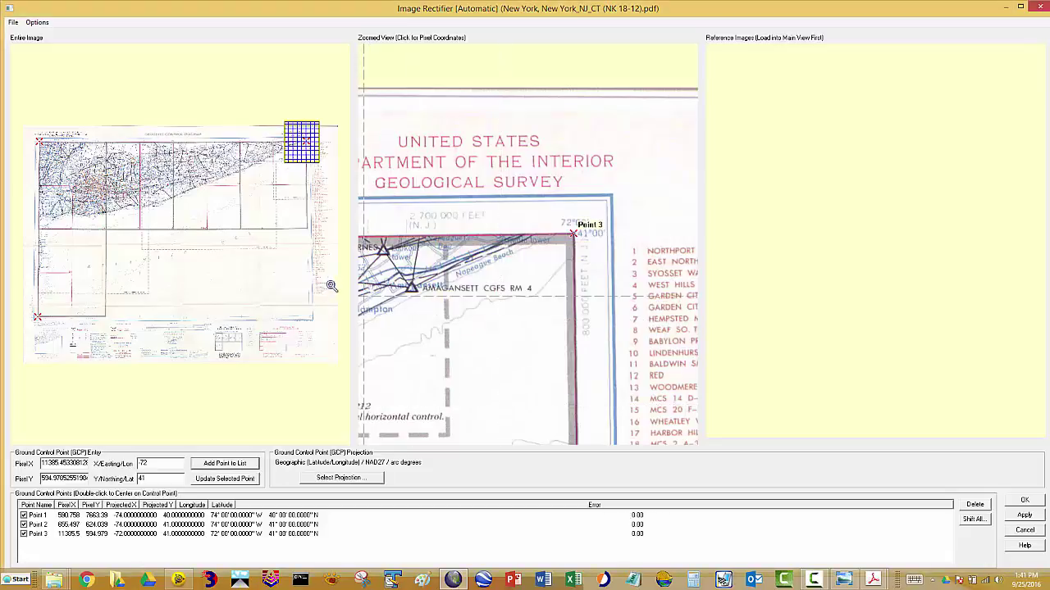
{"action": "left_click", "coordinate": [262, 287]}
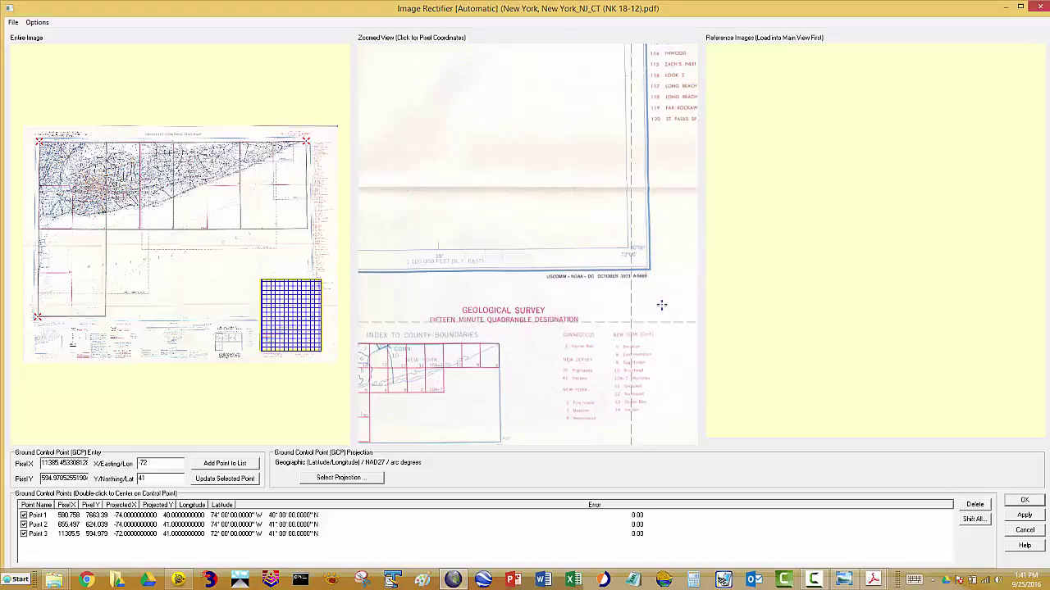
Step: Add Point 4 at the bottom-right corner (Lon -72, Lat 40) and apply all four points to rectify
{"action": "scroll", "coordinate": [602, 244], "scroll_direction": "up", "scroll_amount": 2}
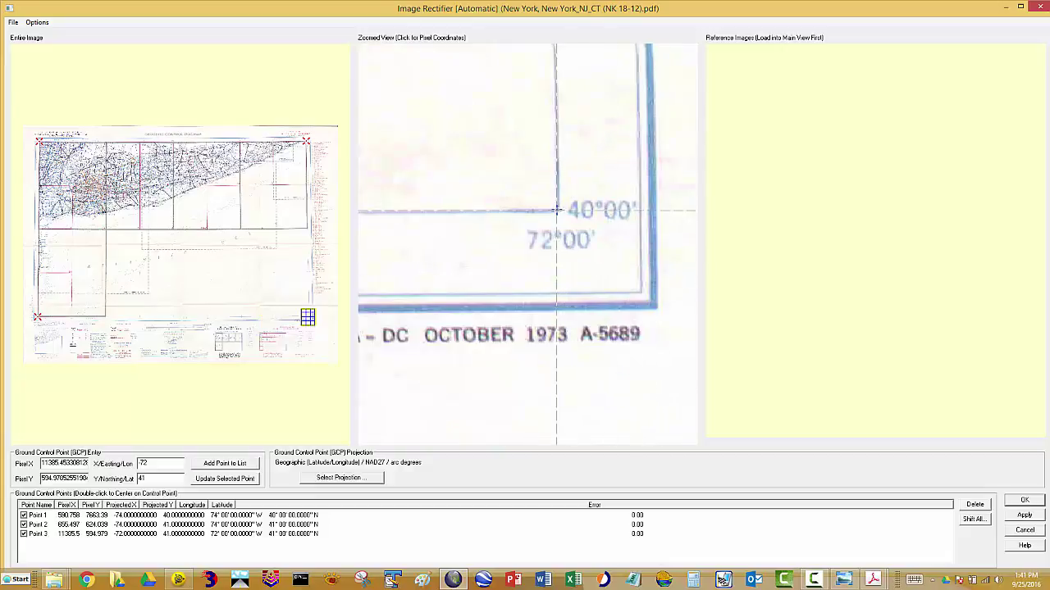
{"action": "left_click", "coordinate": [557, 211]}
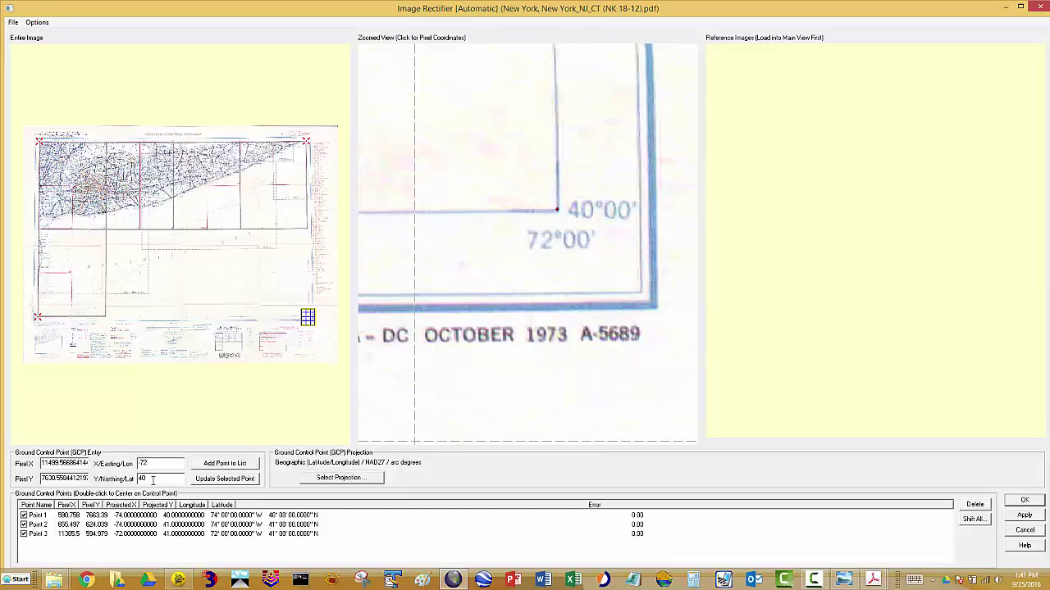
{"action": "left_click", "coordinate": [207, 465]}
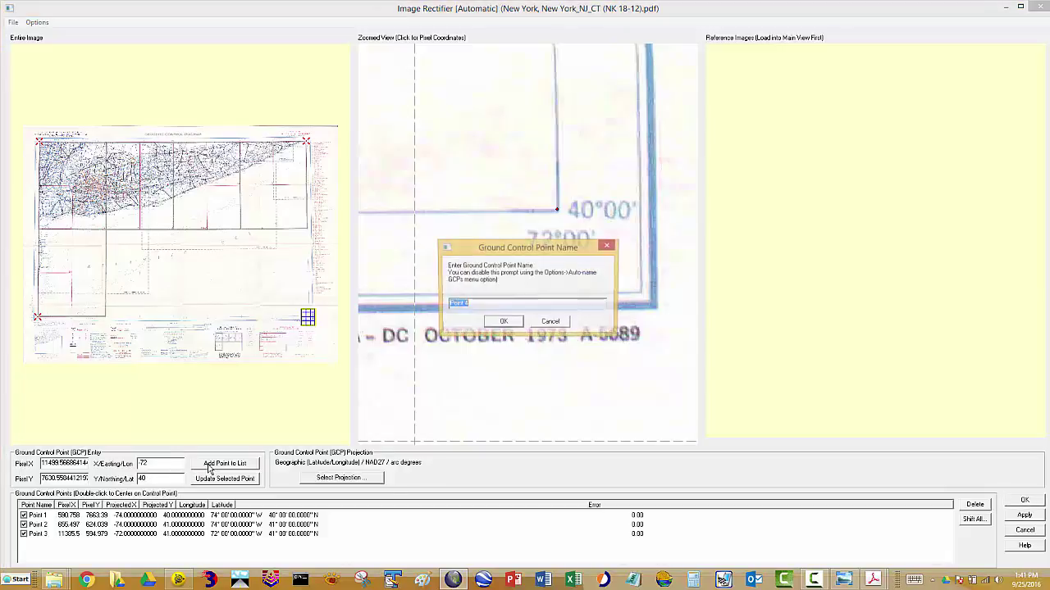
{"action": "left_click", "coordinate": [503, 323]}
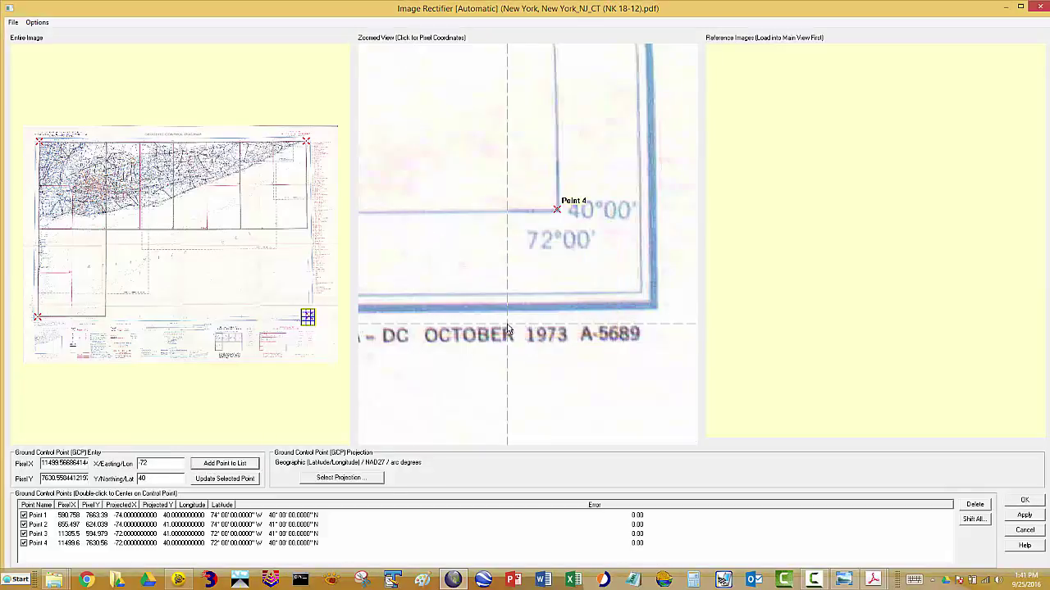
{"action": "left_click", "coordinate": [1024, 500]}
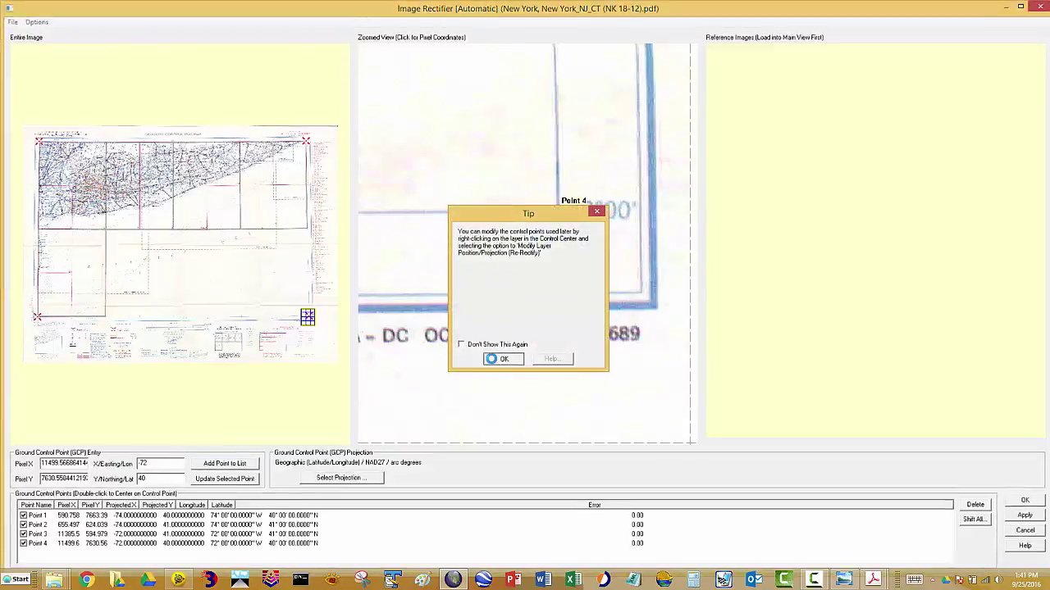
{"action": "left_click", "coordinate": [496, 359]}
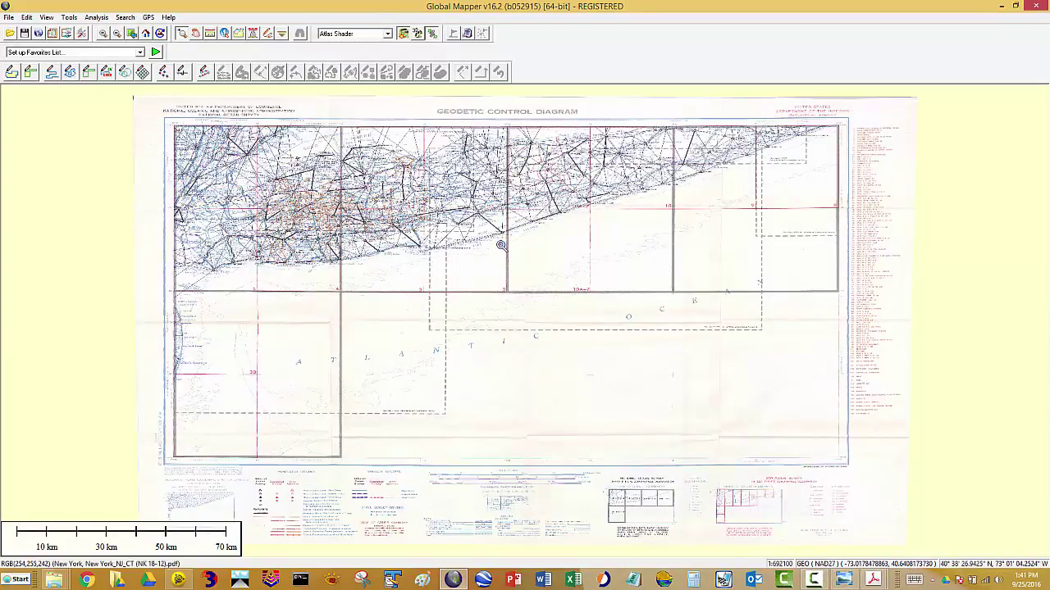
{"action": "left_click", "coordinate": [577, 263]}
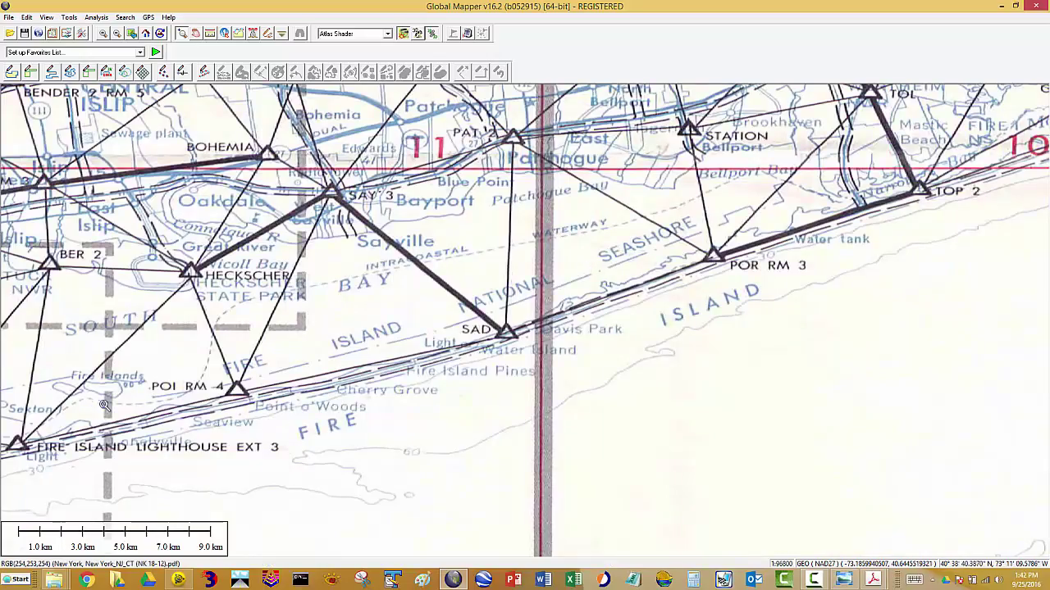
{"action": "left_click_drag", "start_coordinate": [175, 395], "coordinate": [465, 329]}
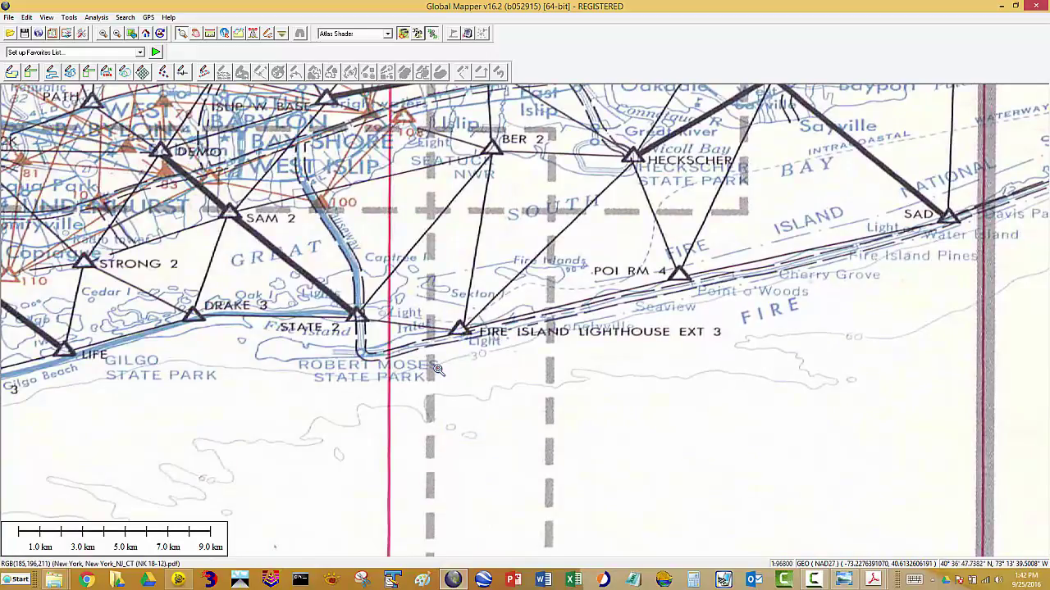
{"action": "scroll", "coordinate": [436, 372], "scroll_direction": "down", "scroll_amount": 1}
{"action": "scroll", "coordinate": [435, 372], "scroll_direction": "down", "scroll_amount": 4}
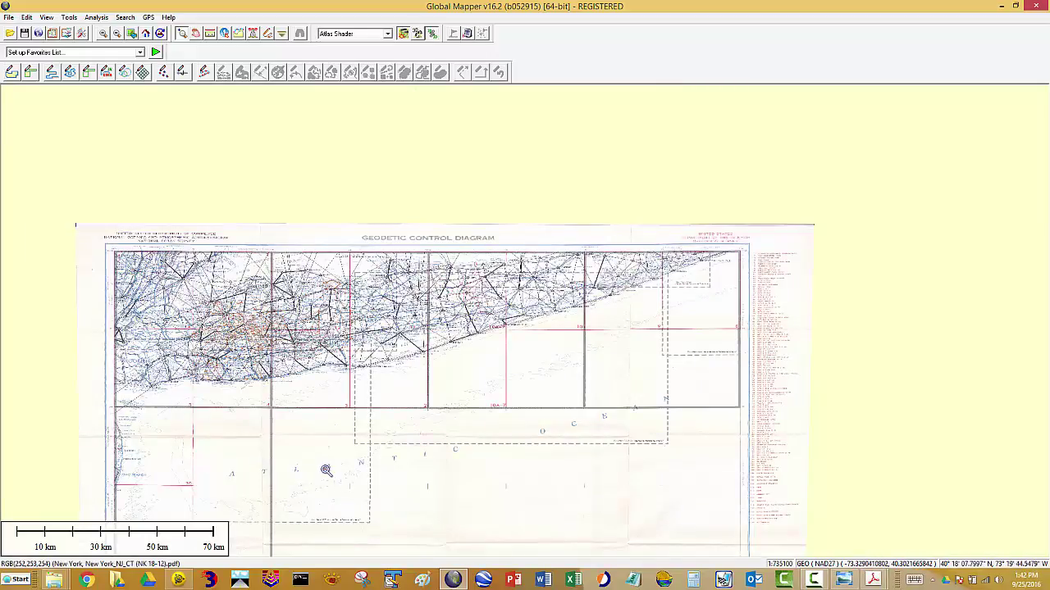
{"action": "left_click_drag", "start_coordinate": [325, 469], "coordinate": [405, 380]}
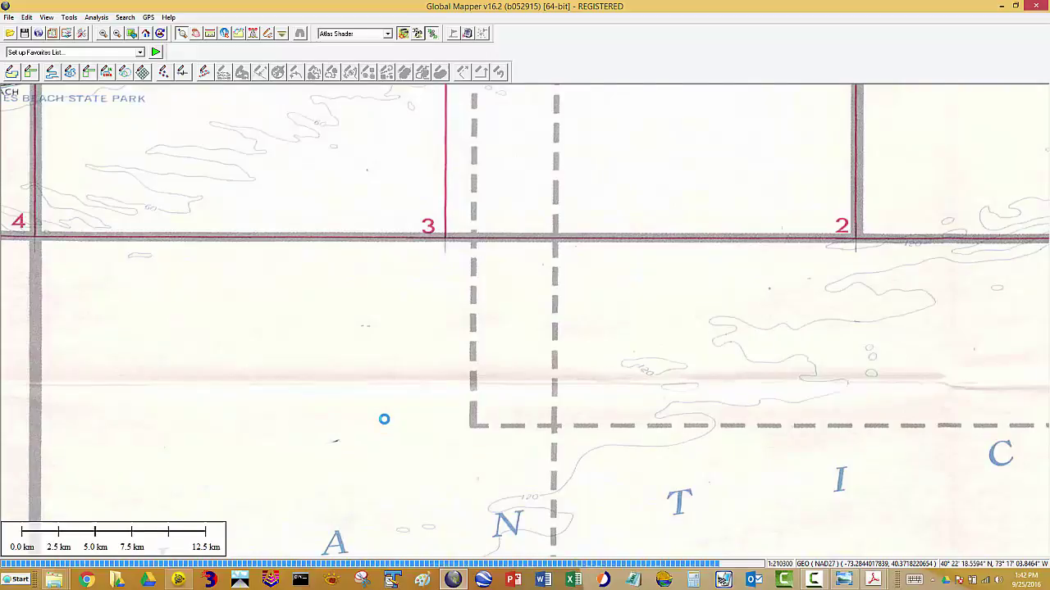
{"action": "scroll", "coordinate": [385, 419], "scroll_direction": "down", "scroll_amount": 2}
{"action": "scroll", "coordinate": [401, 428], "scroll_direction": "down", "scroll_amount": 3}
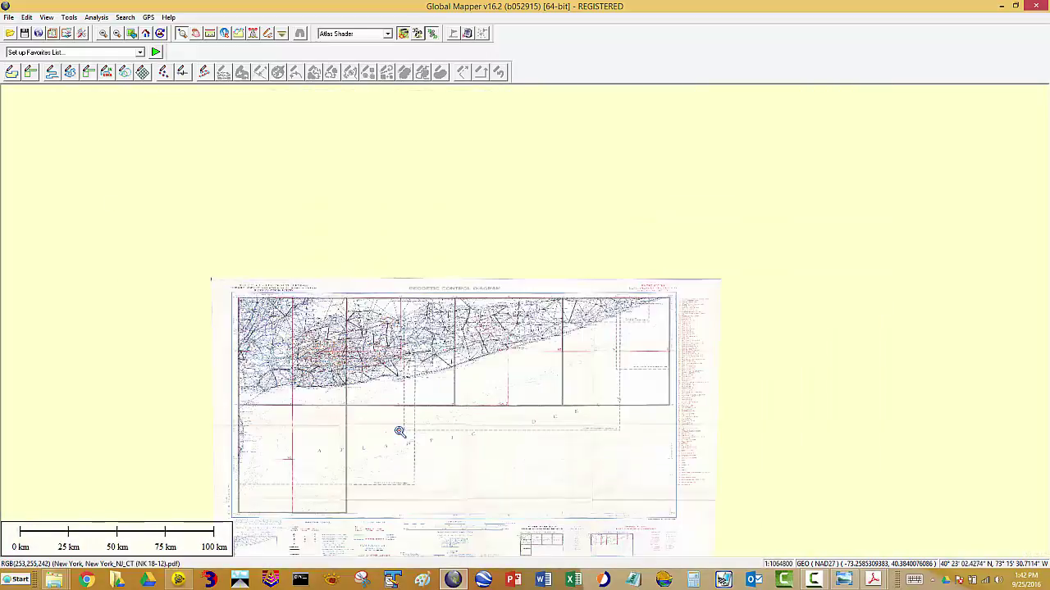
{"action": "left_click_drag", "start_coordinate": [439, 378], "coordinate": [460, 299]}
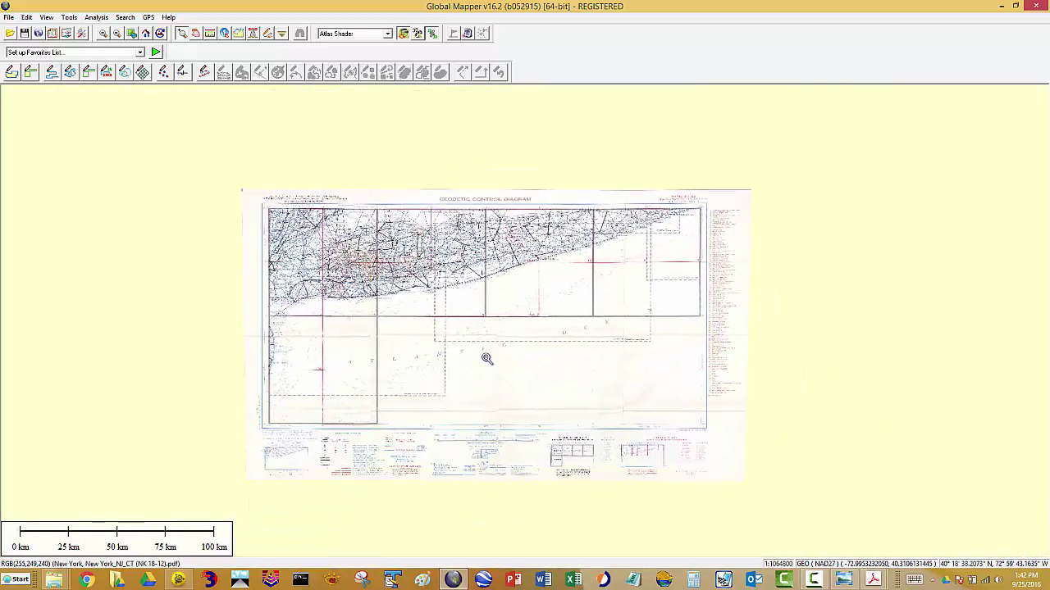